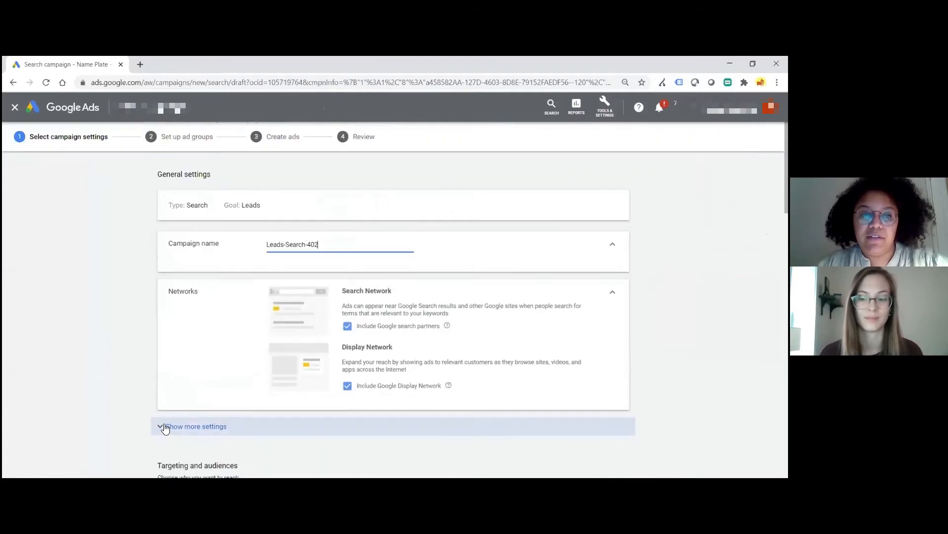
Name the campaign Test and exclude both Google search partners and the Google Display Network
triple_click(347, 243)
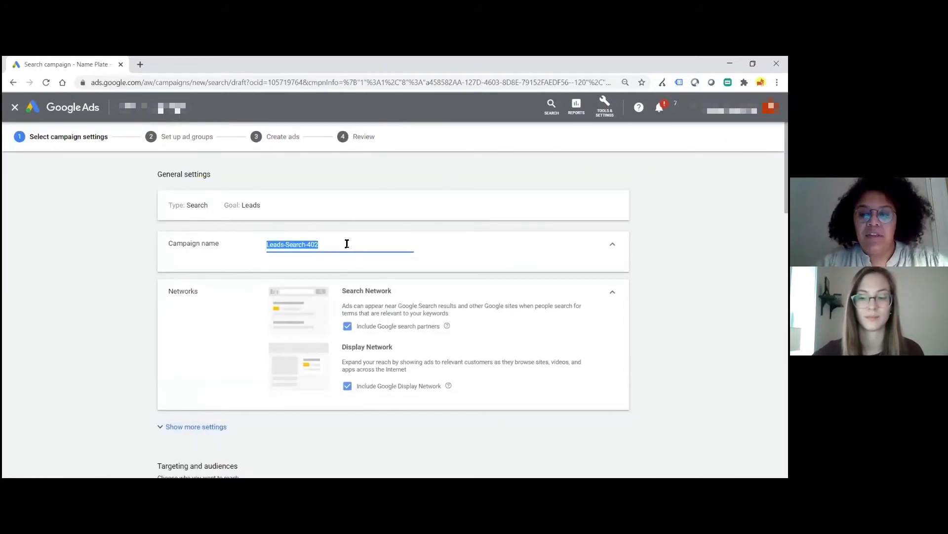
text(Test)
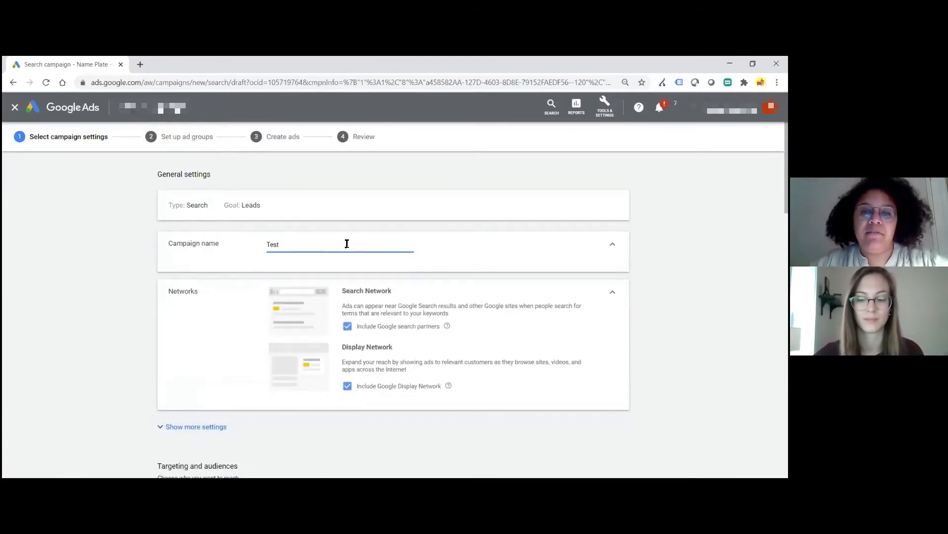
click(347, 326)
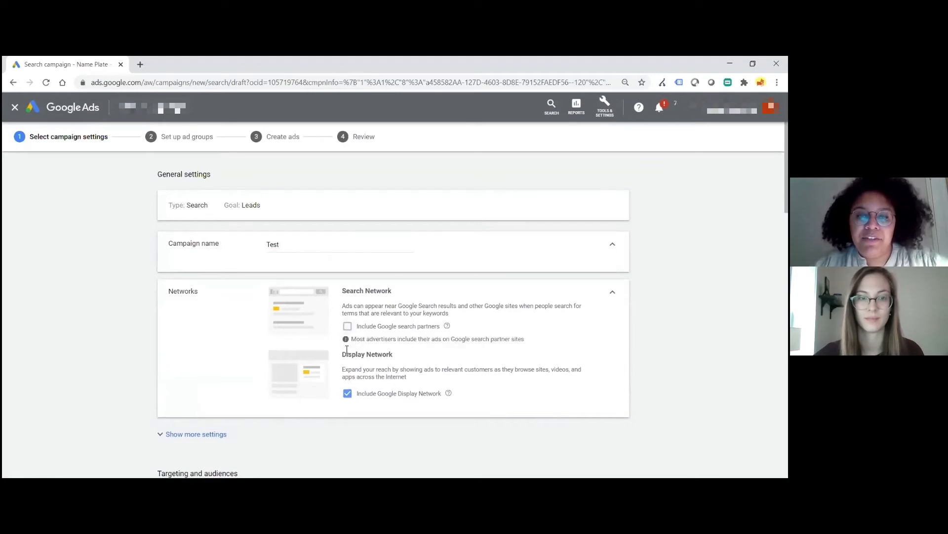
click(348, 394)
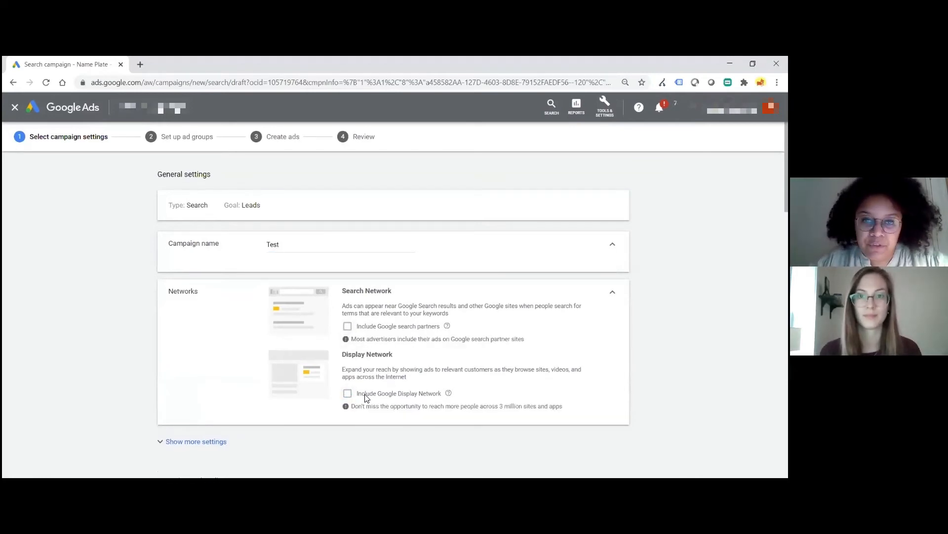
Expand the additional general settings to show dates, URL options, Dynamic Search Ads and ad schedule
scroll(213, 317, down, 2)
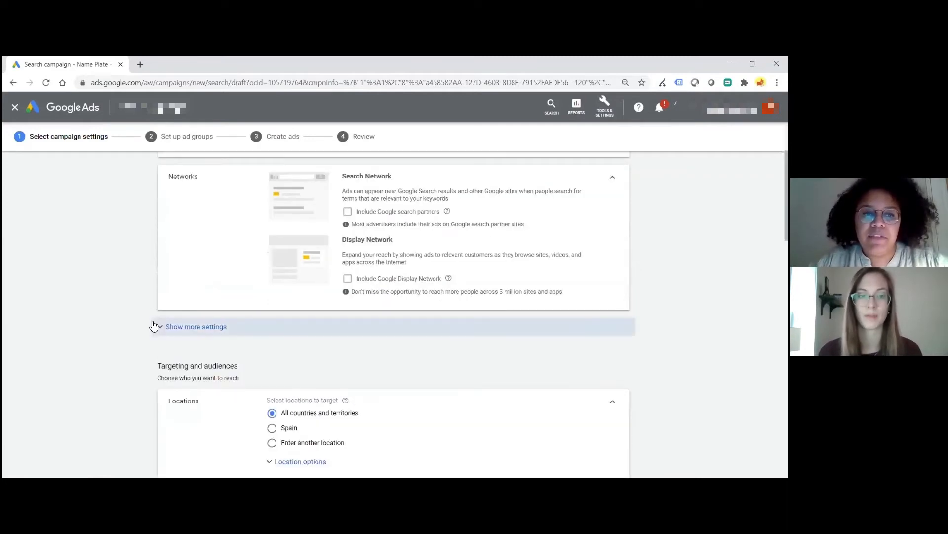
click(154, 327)
scroll(200, 290, down, 1)
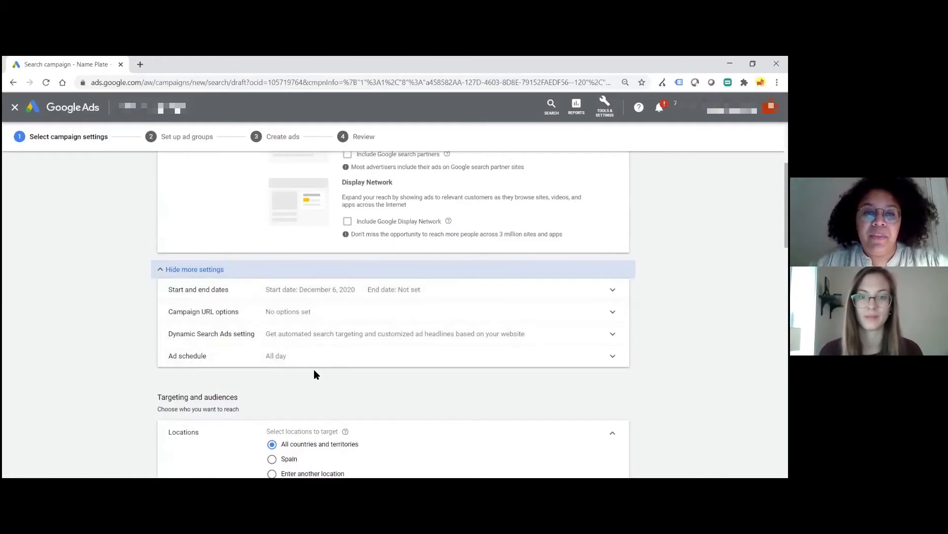
Target Spain as the campaign location and collapse the Locations and Languages sections
scroll(313, 375, down, 3)
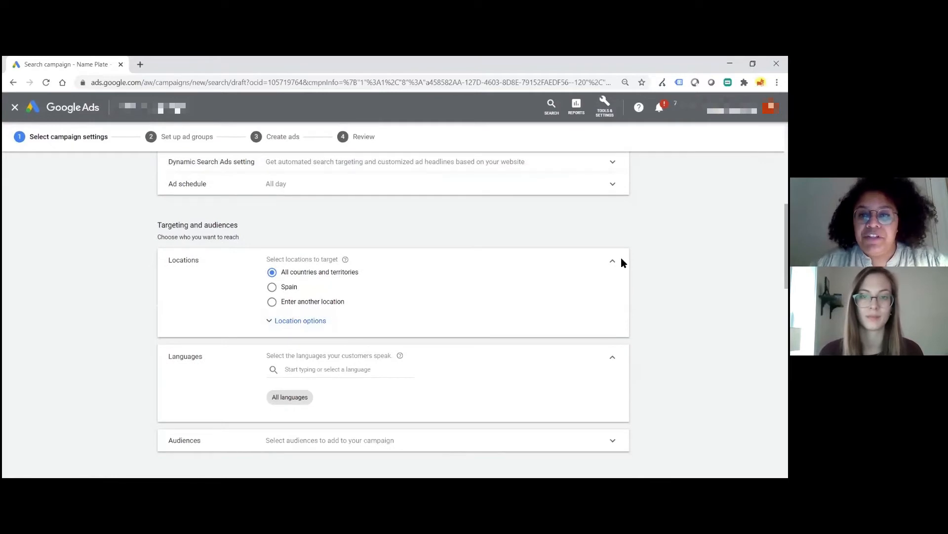
click(272, 287)
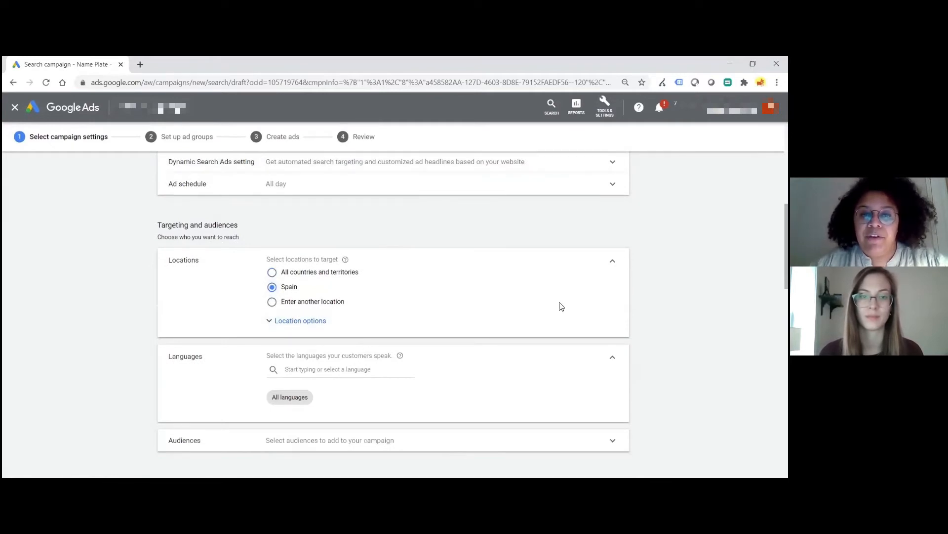
click(614, 267)
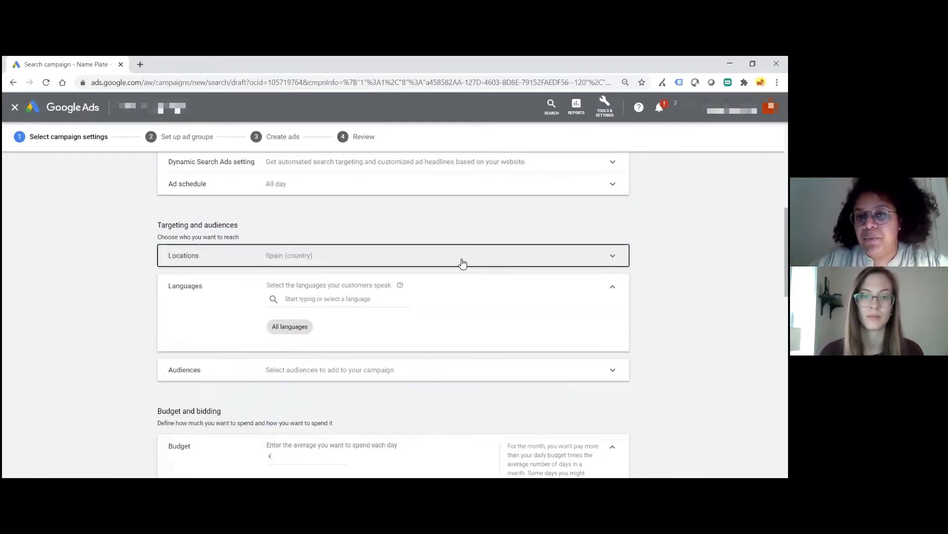
click(613, 287)
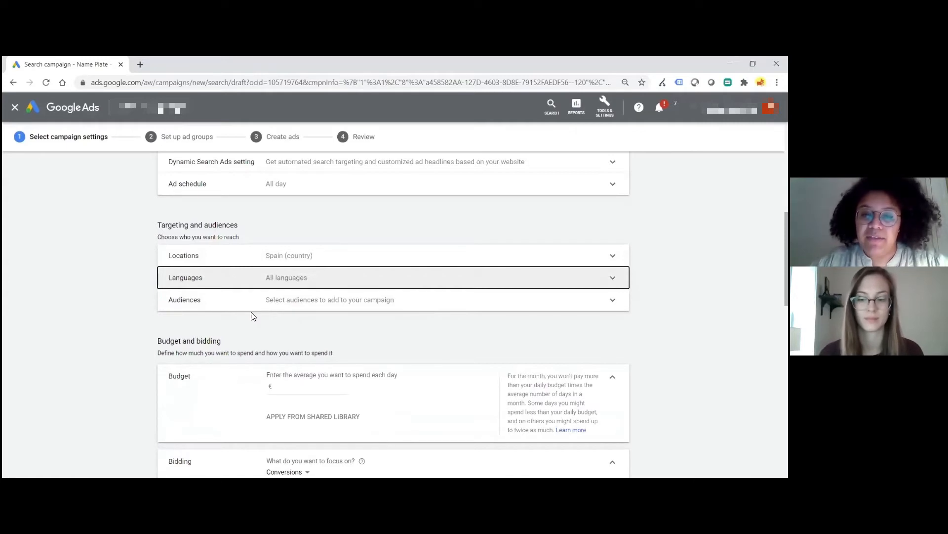
Set the campaign's average daily budget to €100
scroll(252, 315, down, 1)
click(333, 327)
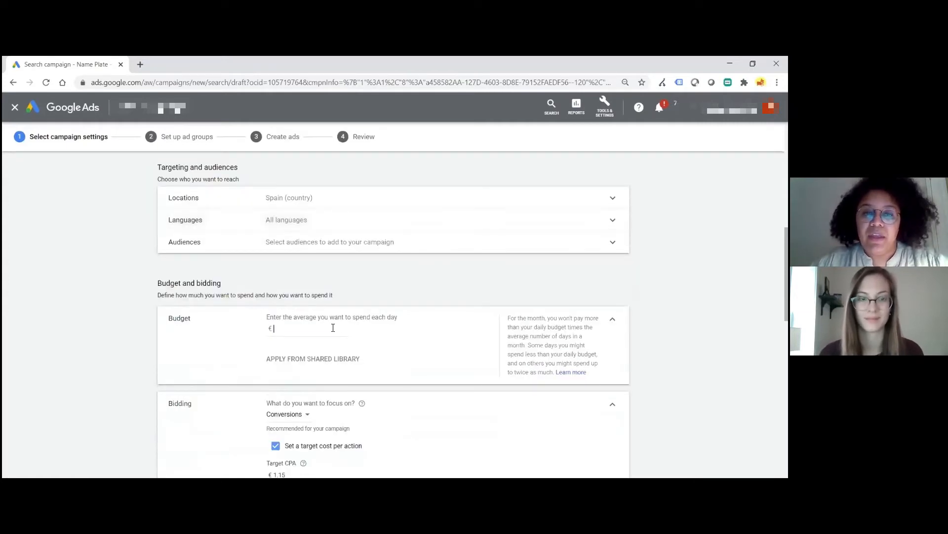
text(100)
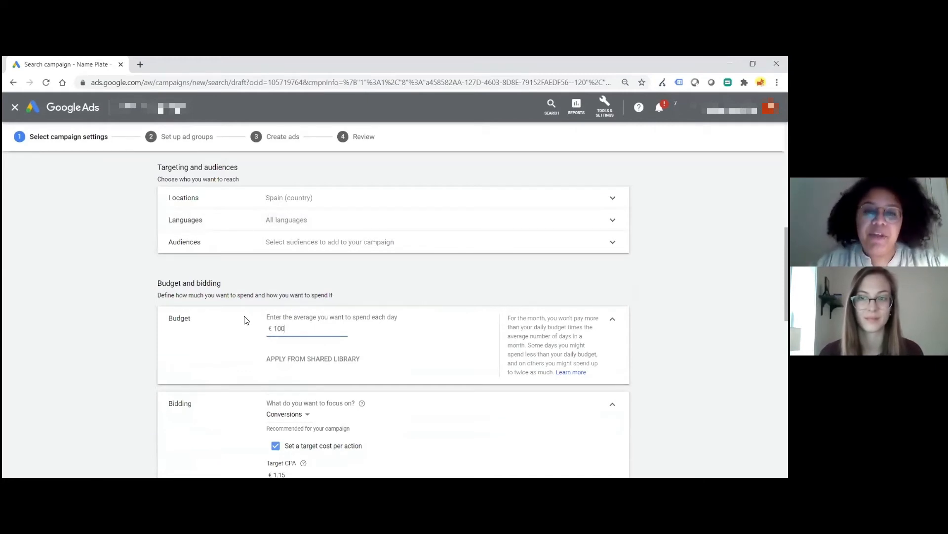
Enter a target CPA of €10 and turn off the target cost per action option for Conversions bidding
scroll(206, 314, down, 3)
click(206, 275)
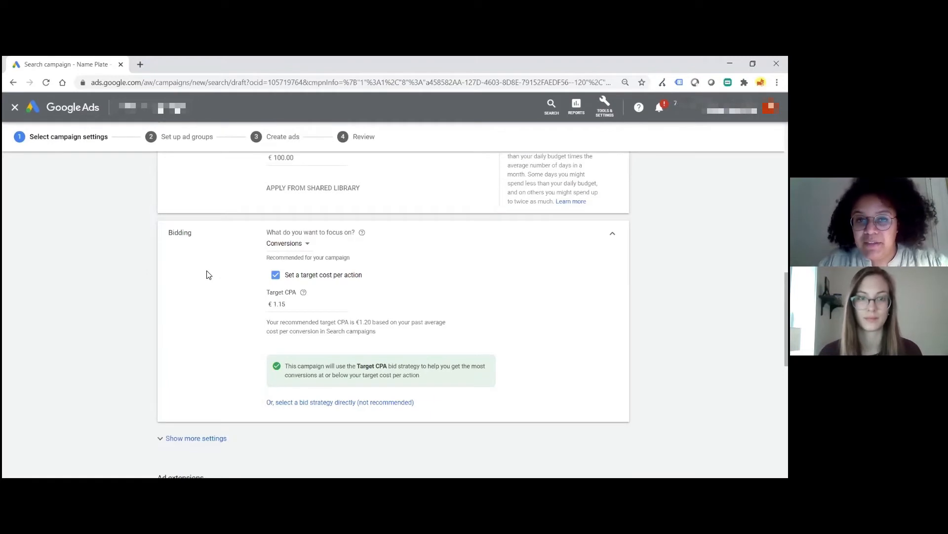
double_click(273, 305)
text(10)
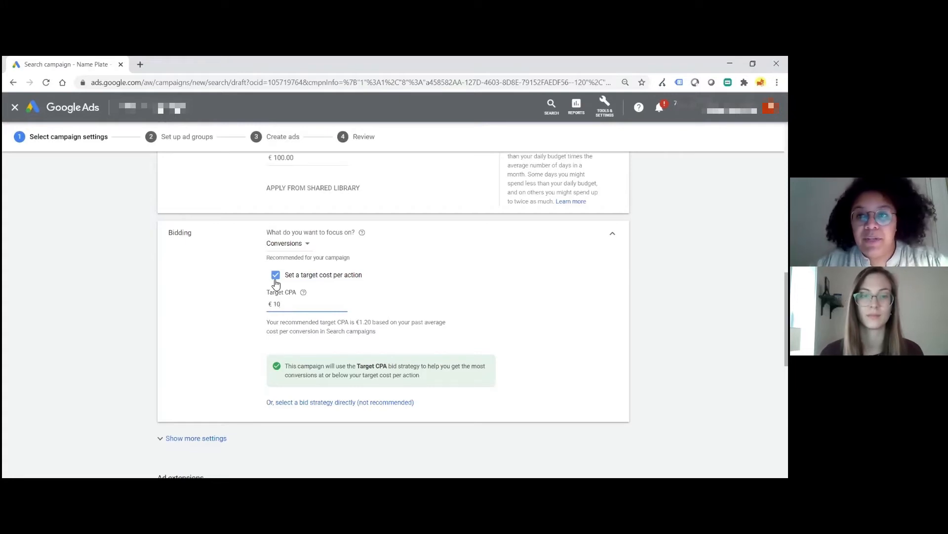
click(275, 280)
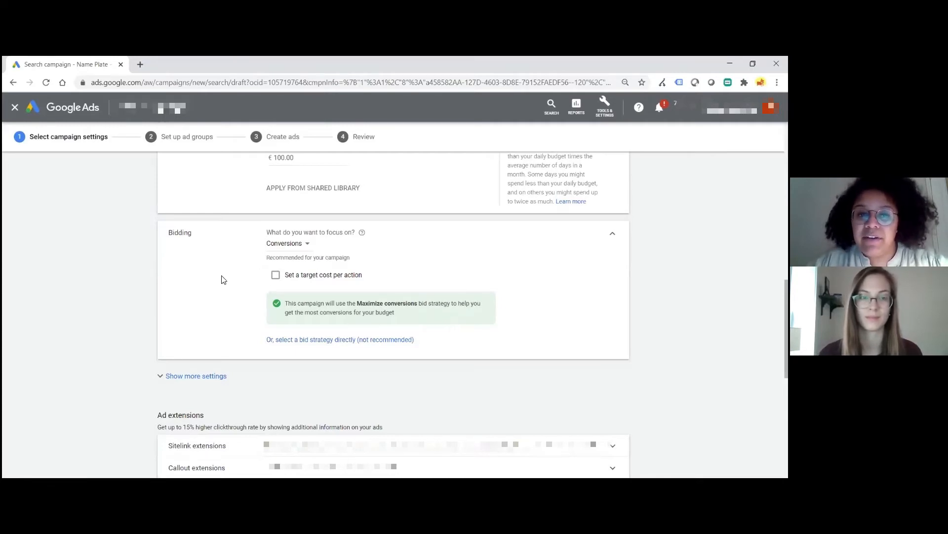
Start a new lead form extension with the headline "Headline" and the business name "Example"
scroll(119, 328, down, 5)
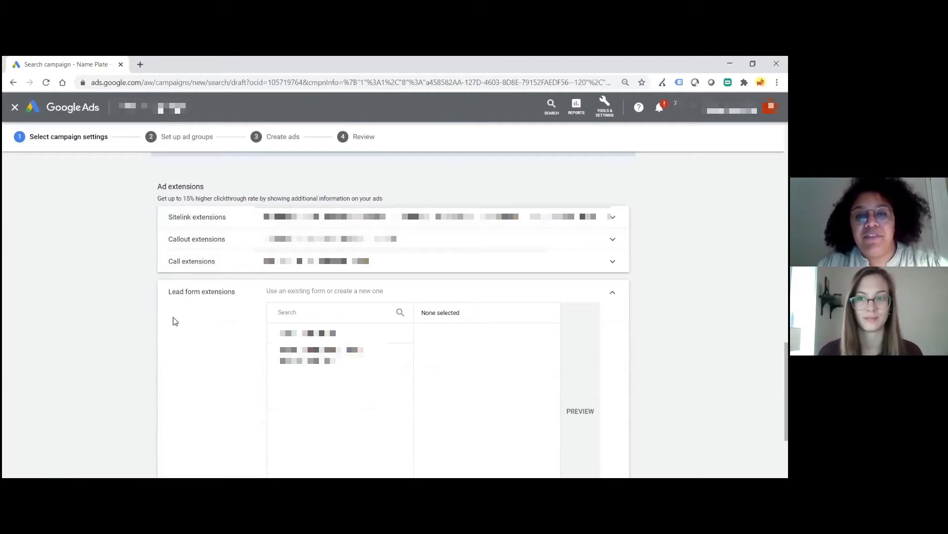
scroll(178, 322, down, 1)
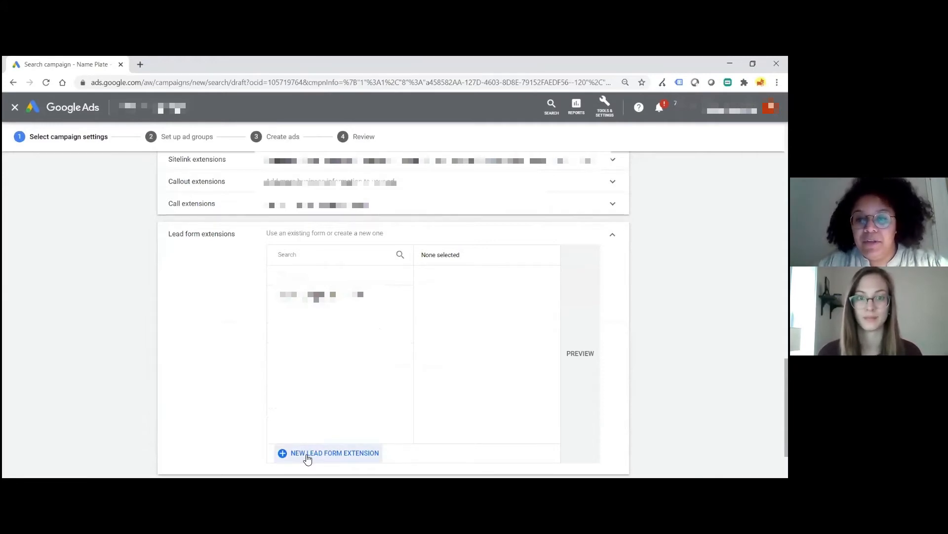
click(307, 455)
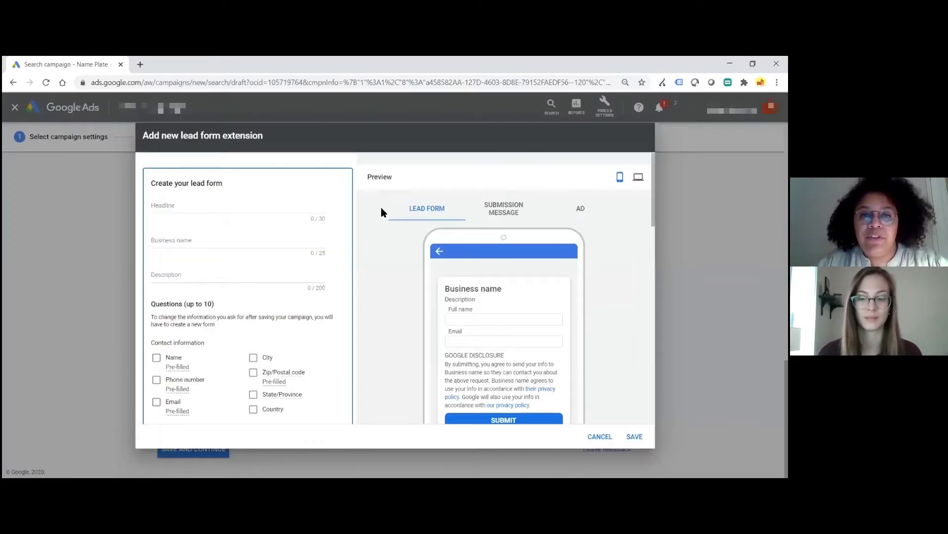
click(291, 204)
text(Headline)
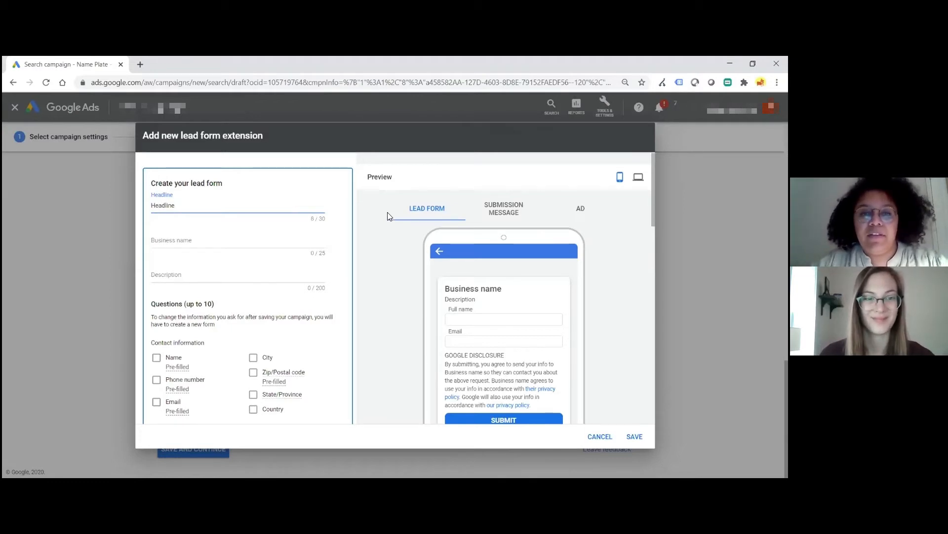
click(180, 238)
text(Example)
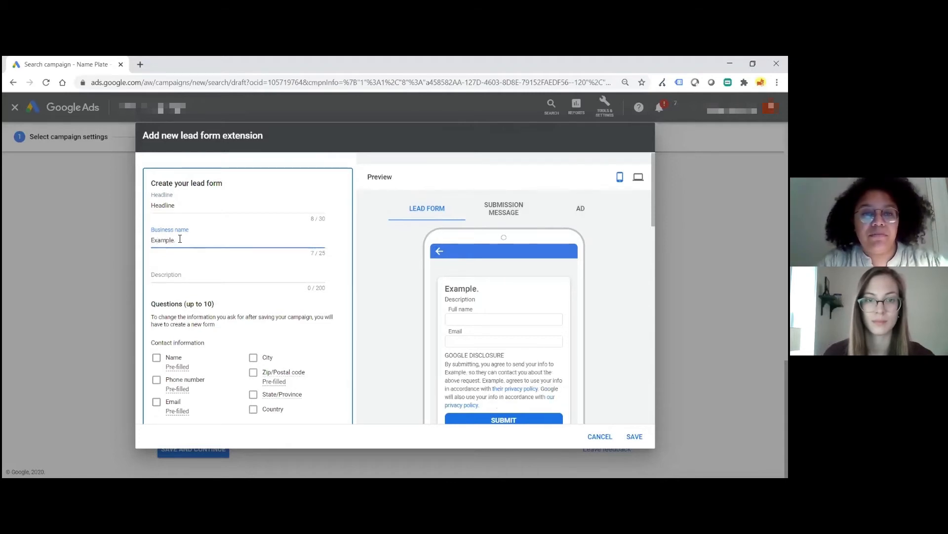
Fill in the lead form's description with "This is a description"
click(175, 276)
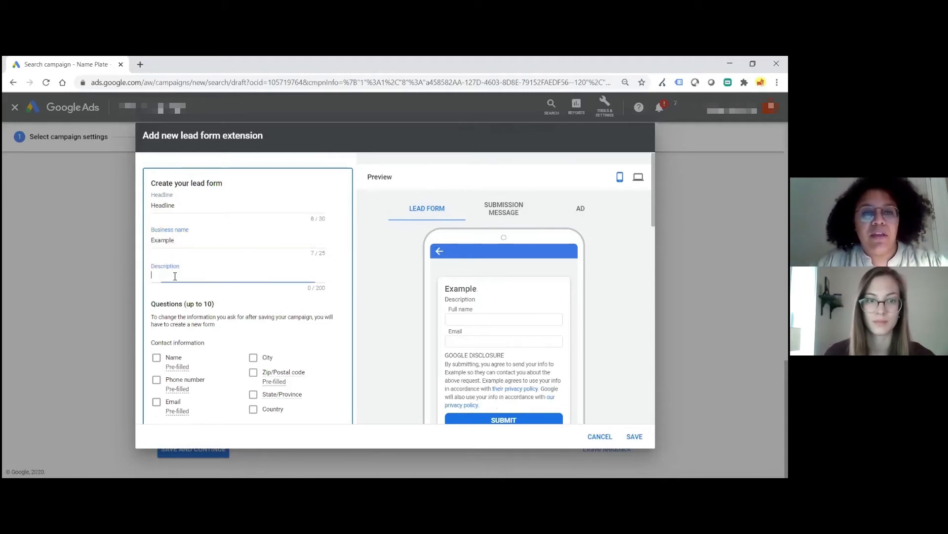
text(Descri)
key(BackSpace)
key(BackSpace)
key(BackSpace)
key(BackSpace)
key(BackSpace)
key(BackSpace)
text(Th)
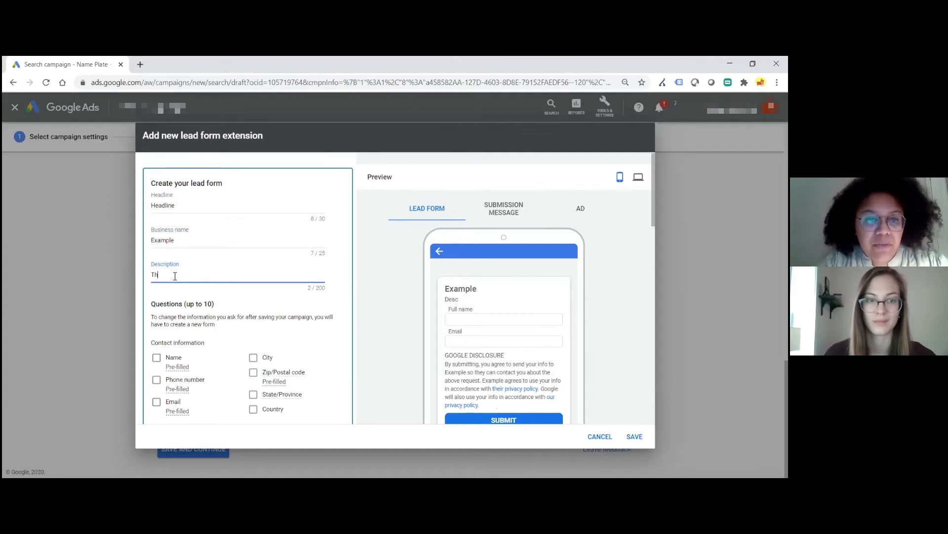
text(is ls a description)
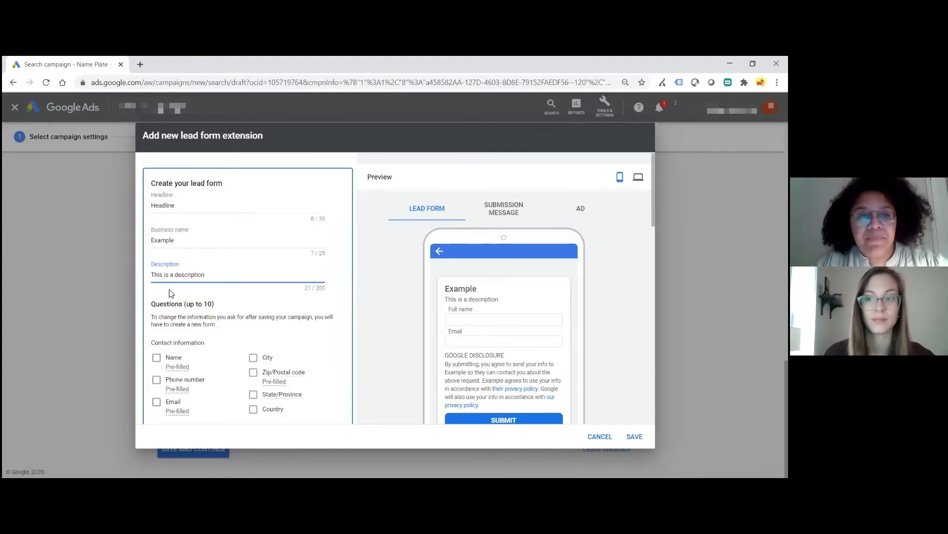
Have the lead form ask for Name as First name and last name, plus Phone number
scroll(224, 296, down, 2)
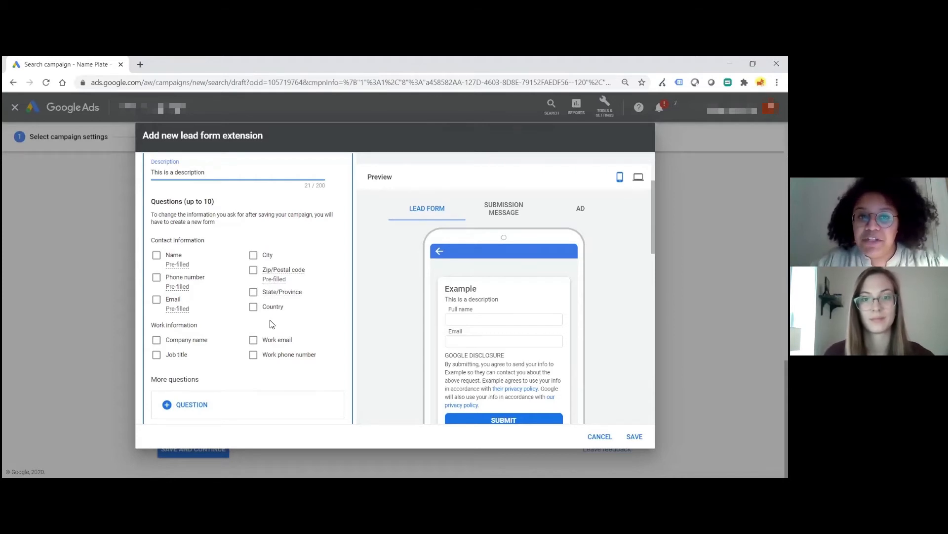
click(156, 255)
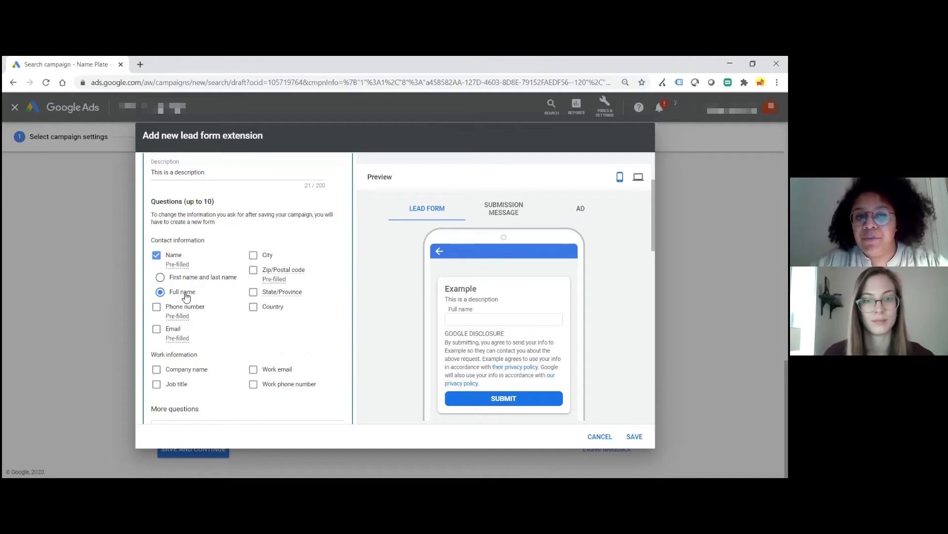
click(160, 279)
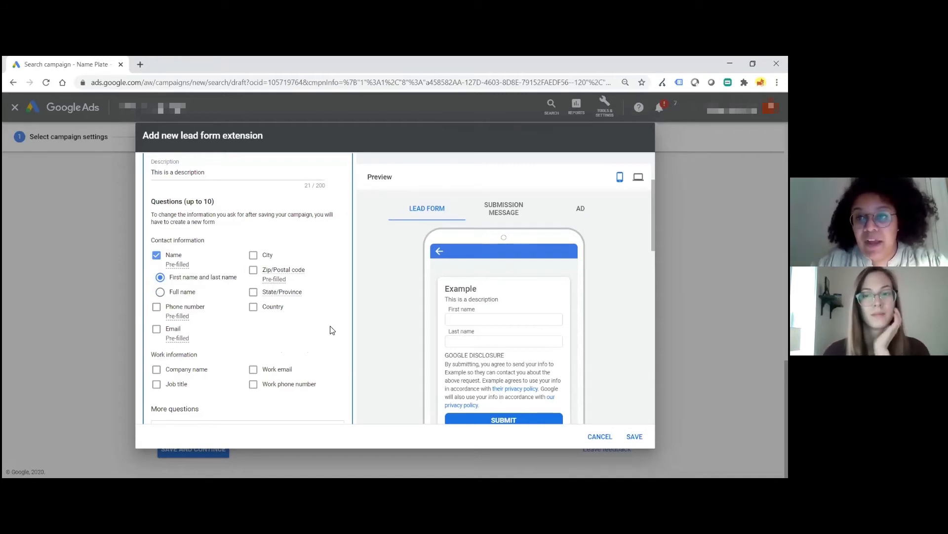
click(156, 307)
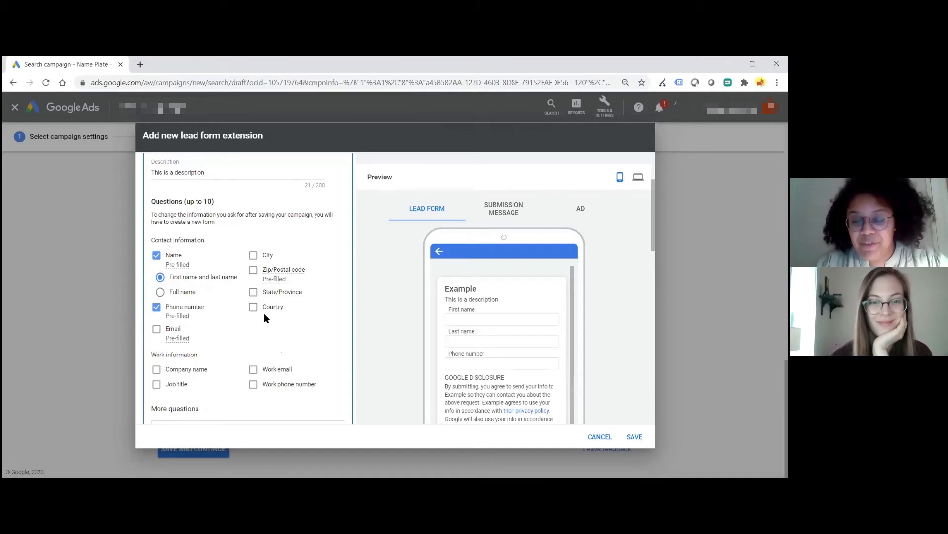
Examine the predefined Retail and Transportation questions for the lead form, and close the list without adding any
scroll(263, 318, down, 5)
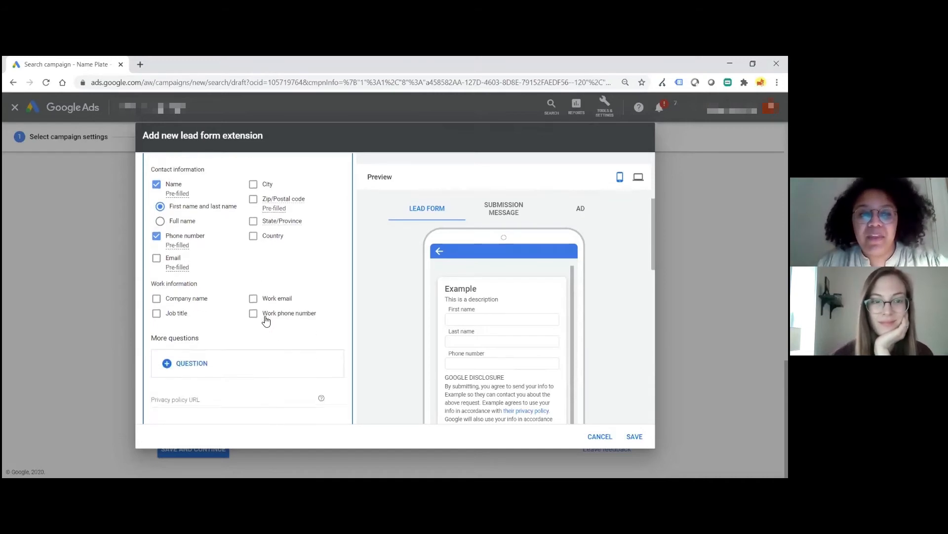
click(201, 283)
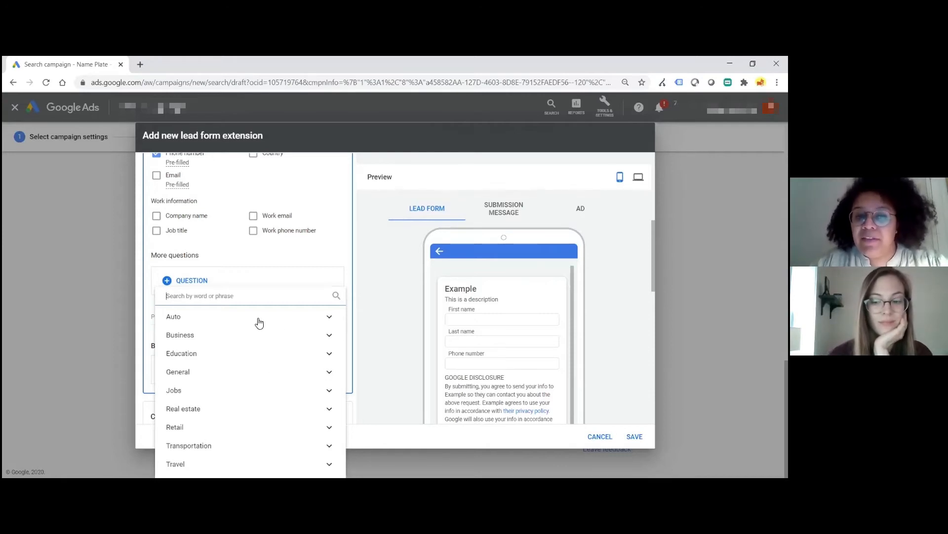
click(328, 427)
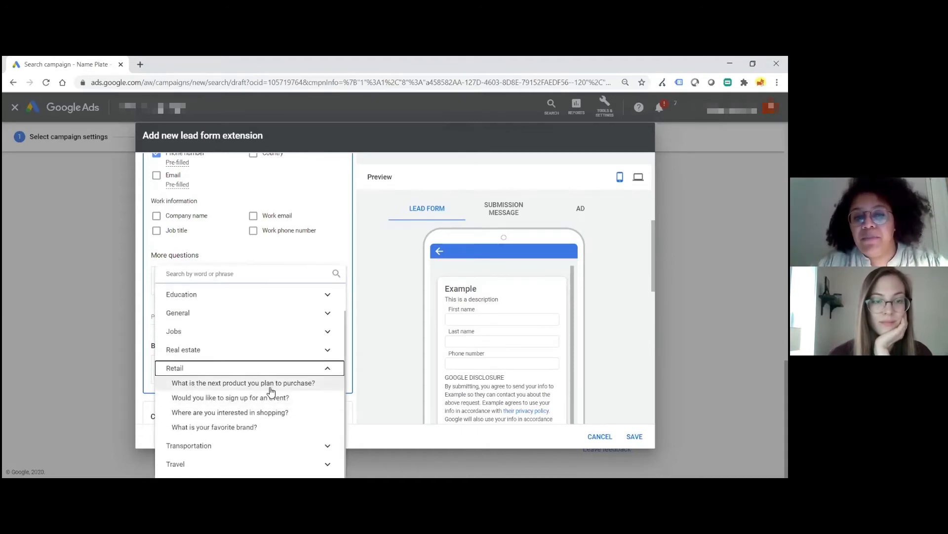
click(318, 445)
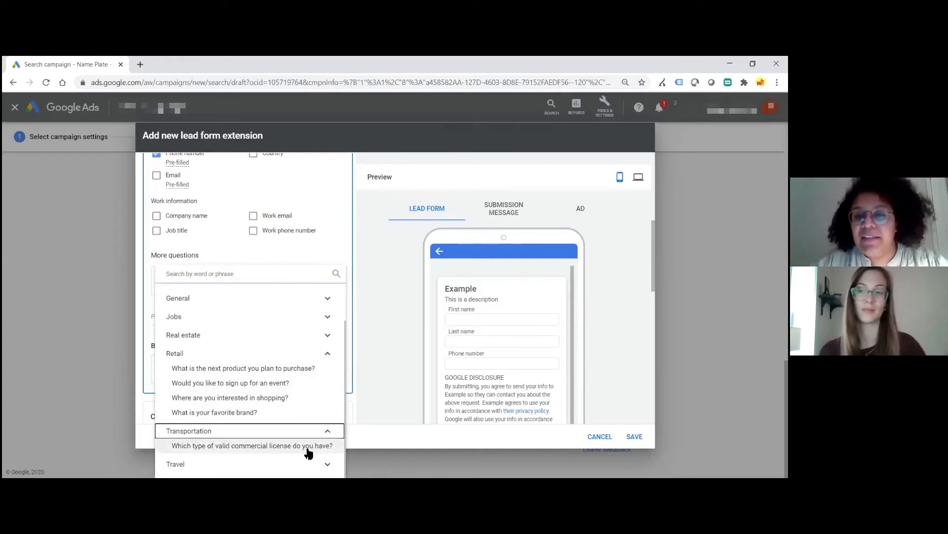
click(327, 434)
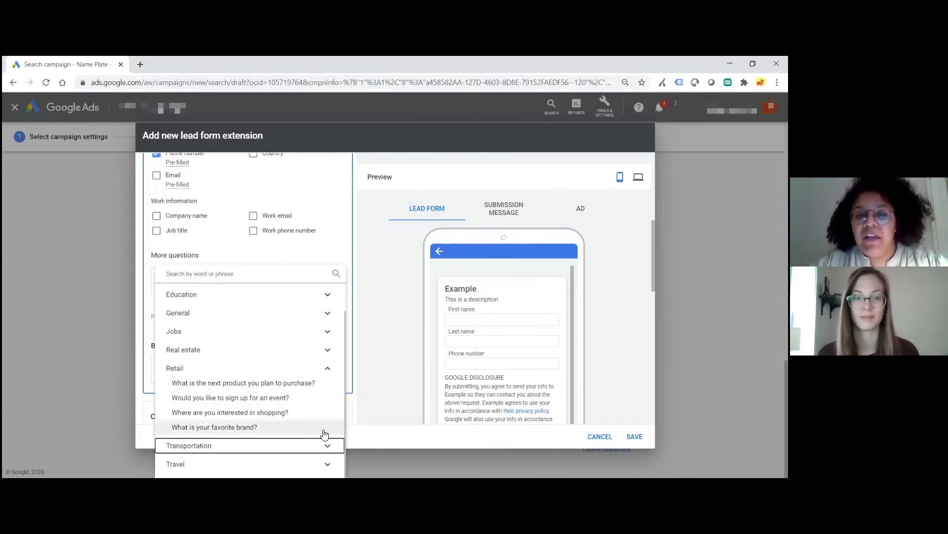
click(329, 370)
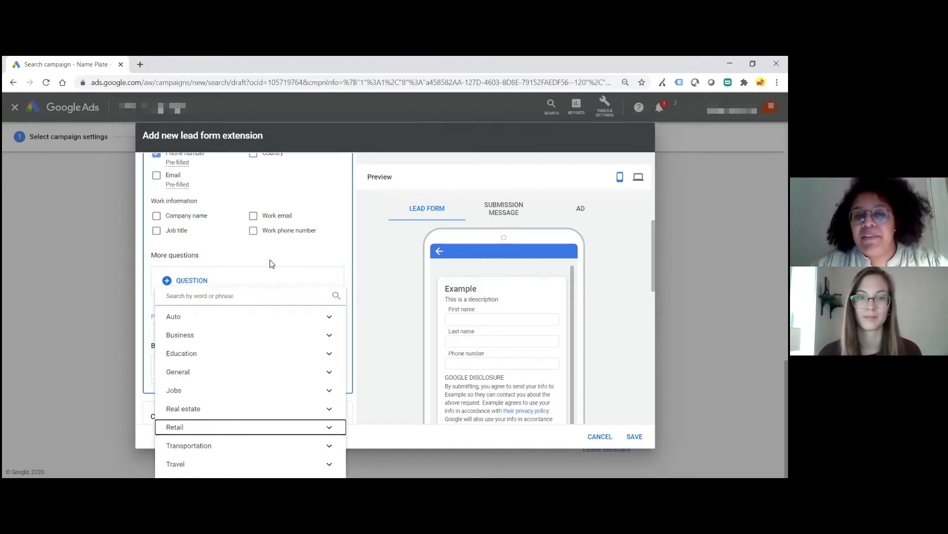
click(271, 274)
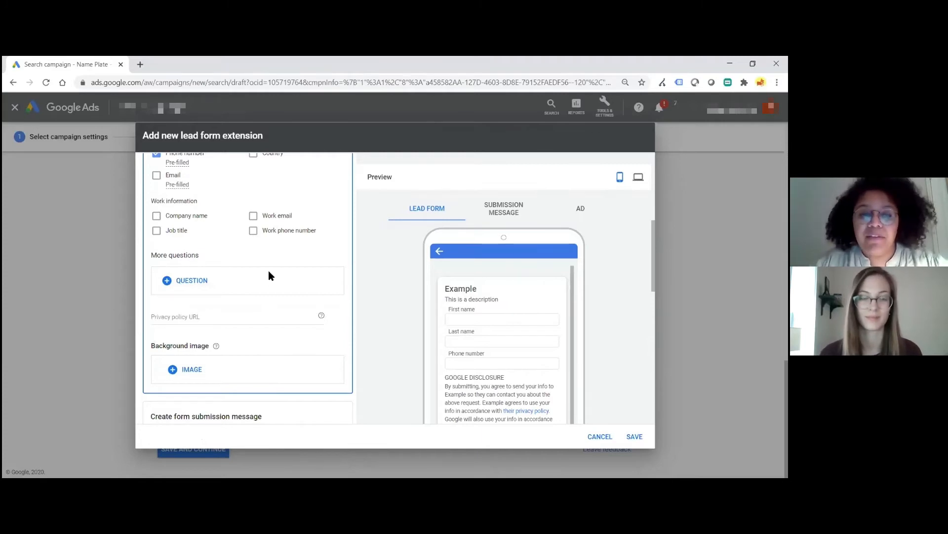
click(267, 290)
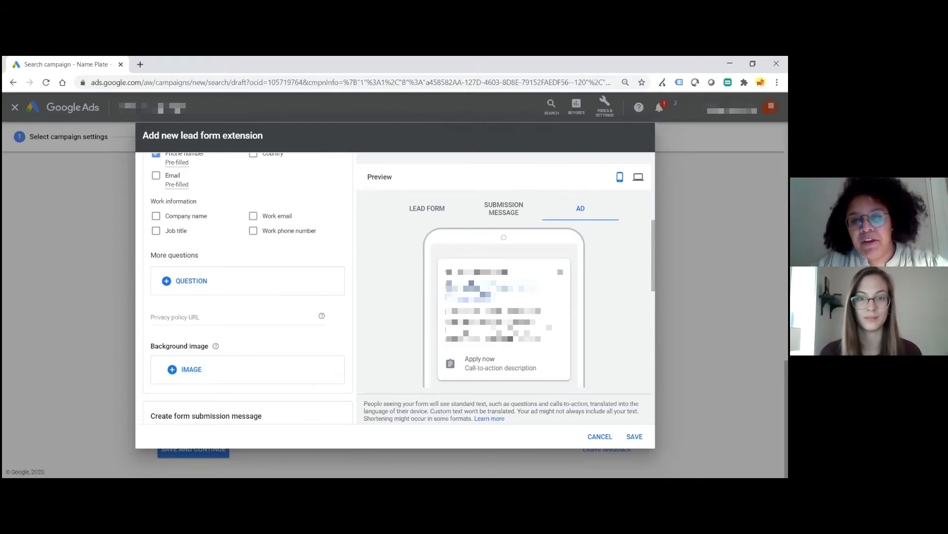
scroll(160, 312, down, 3)
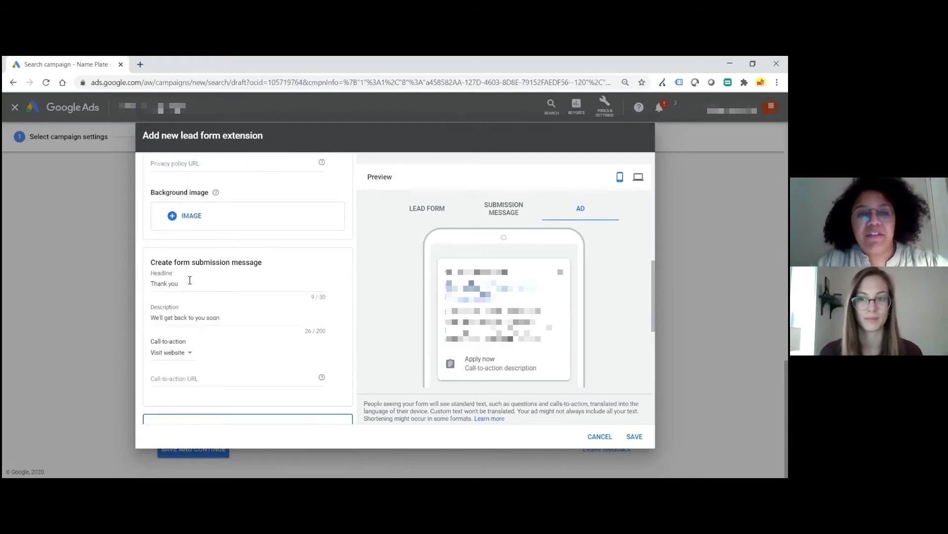
click(177, 352)
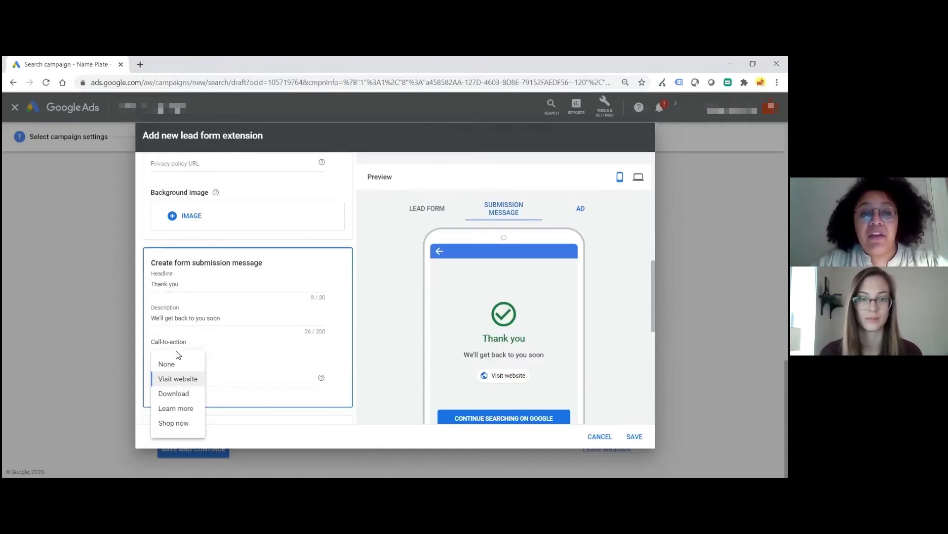
click(171, 379)
click(171, 380)
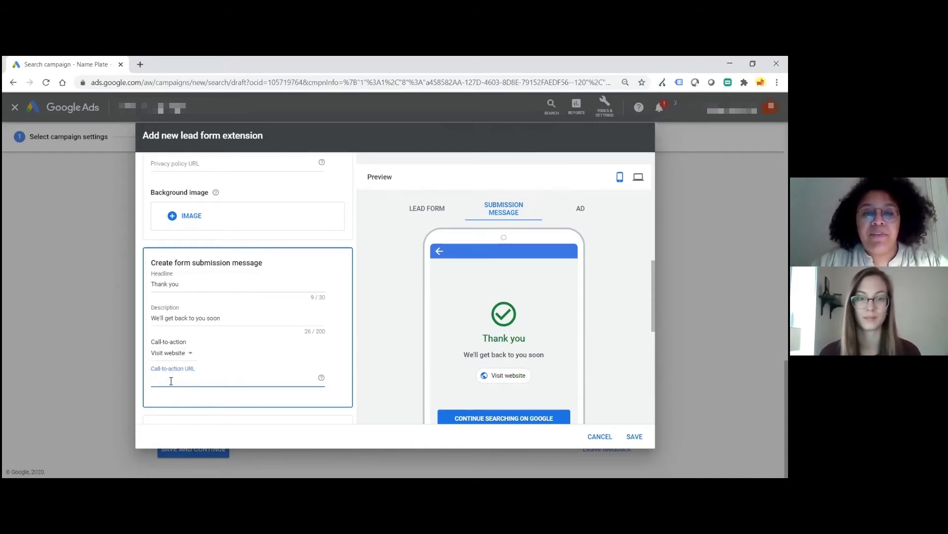
text(www.e)
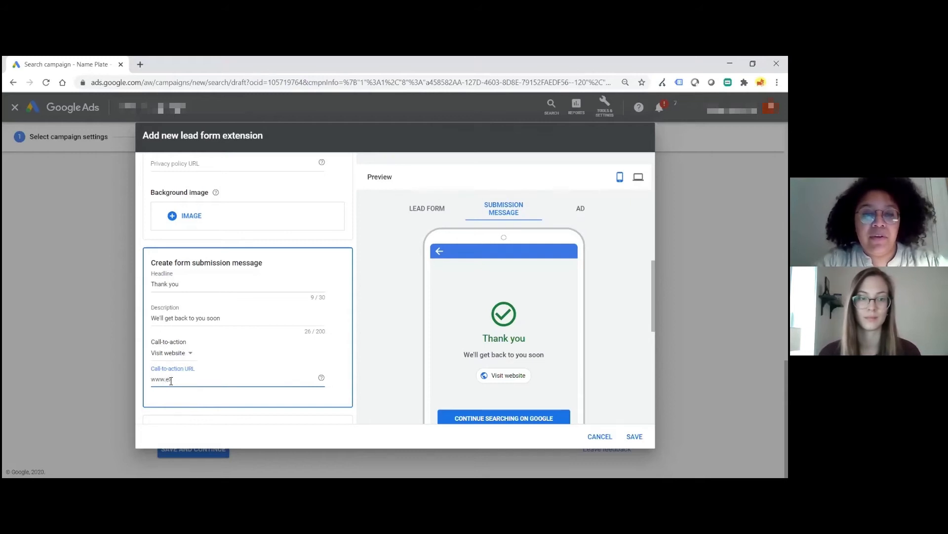
text(xample.com)
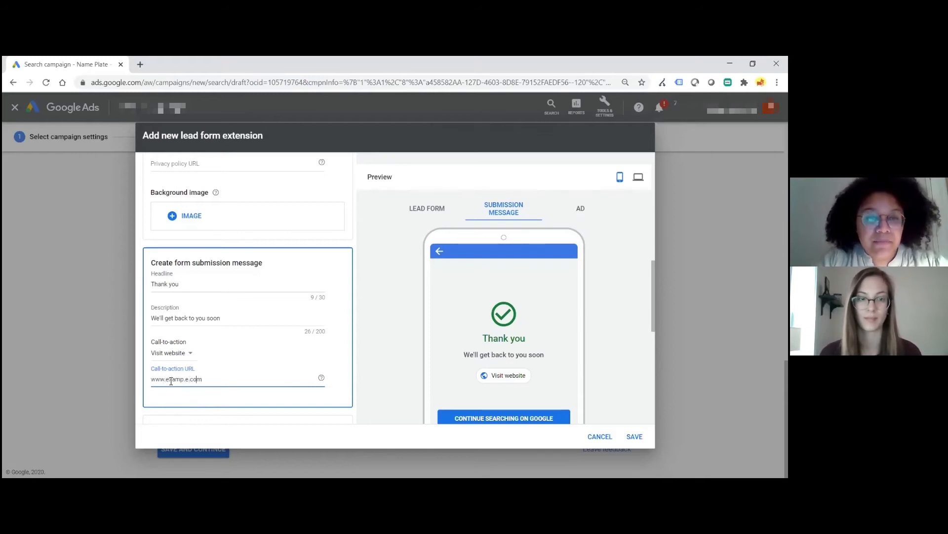
key(Left)
key(Left)
key(Left)
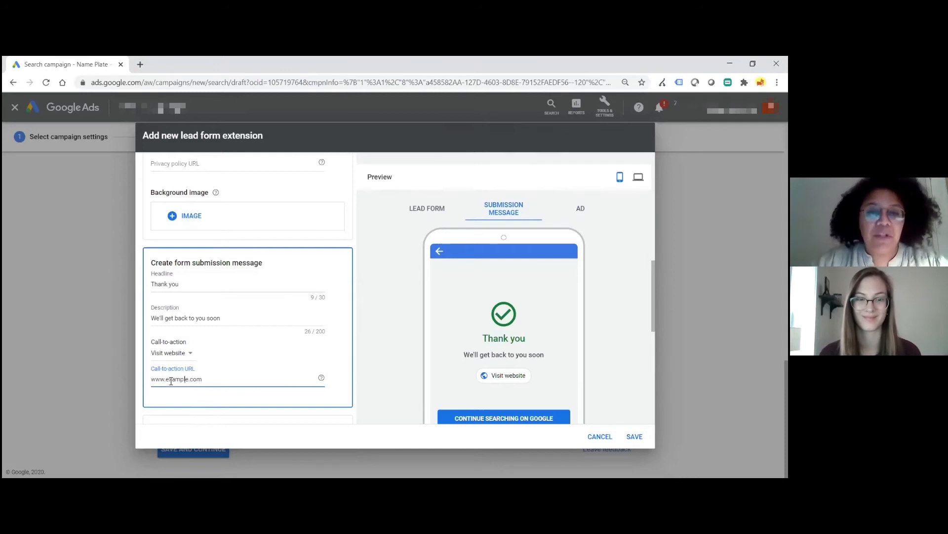
Set the ad's call-to-action to Get info with the description "Find out more"
scroll(226, 358, down, 1)
scroll(228, 358, down, 2)
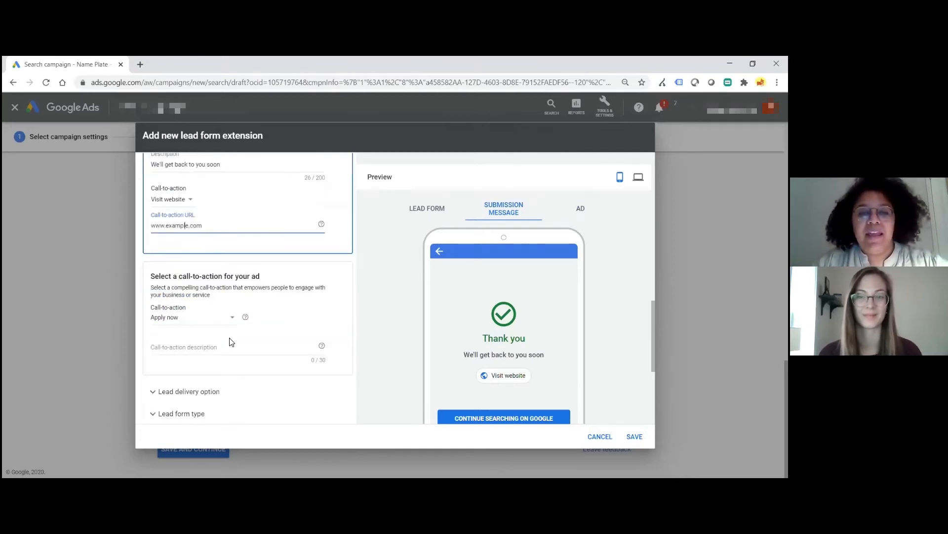
scroll(287, 309, down, 2)
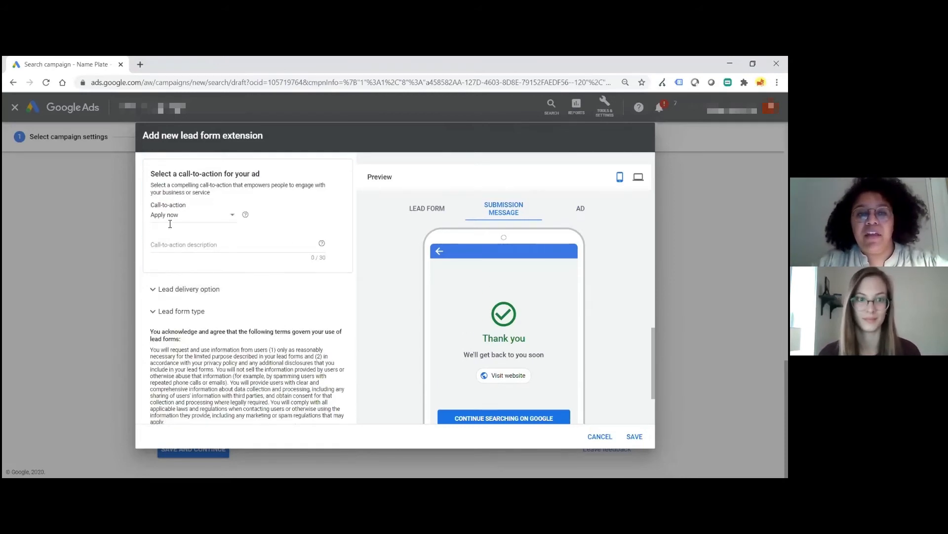
click(184, 218)
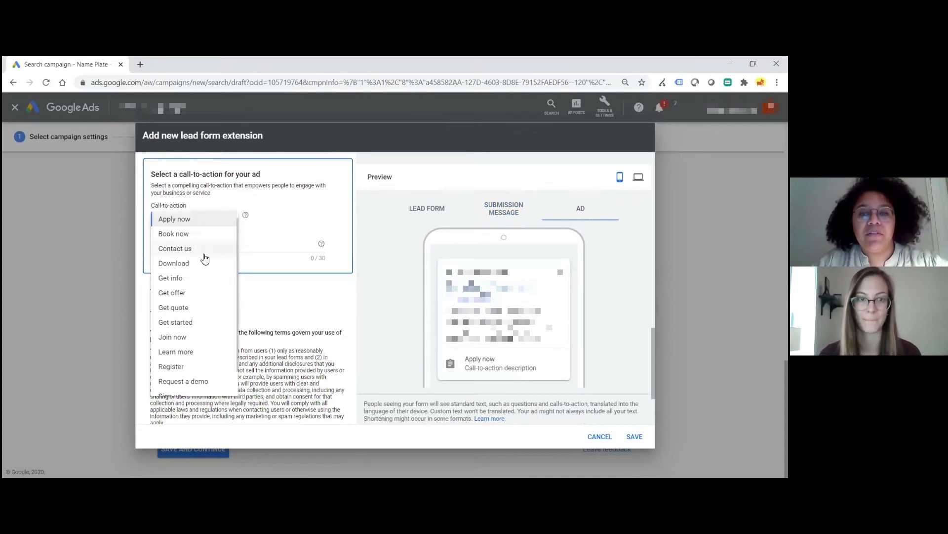
click(188, 278)
click(193, 247)
text(Find ou)
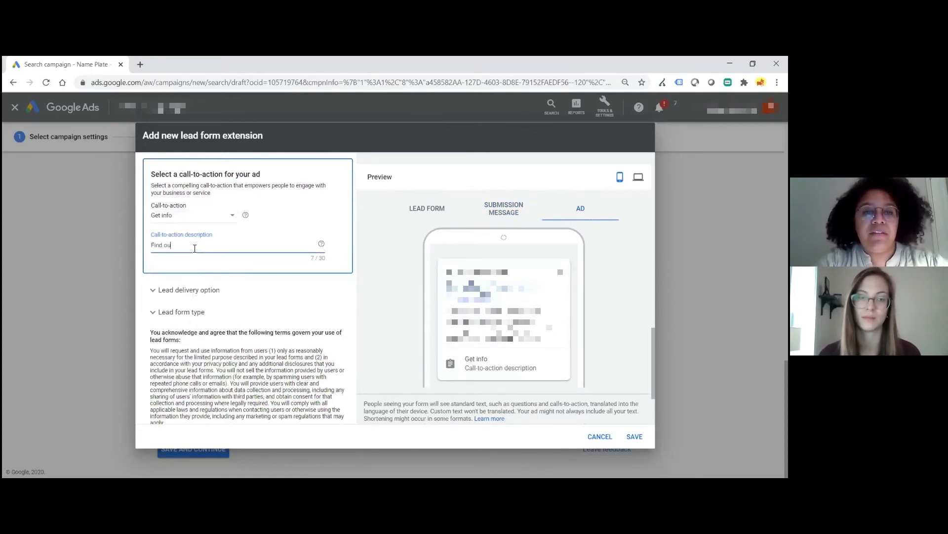
text(t more)
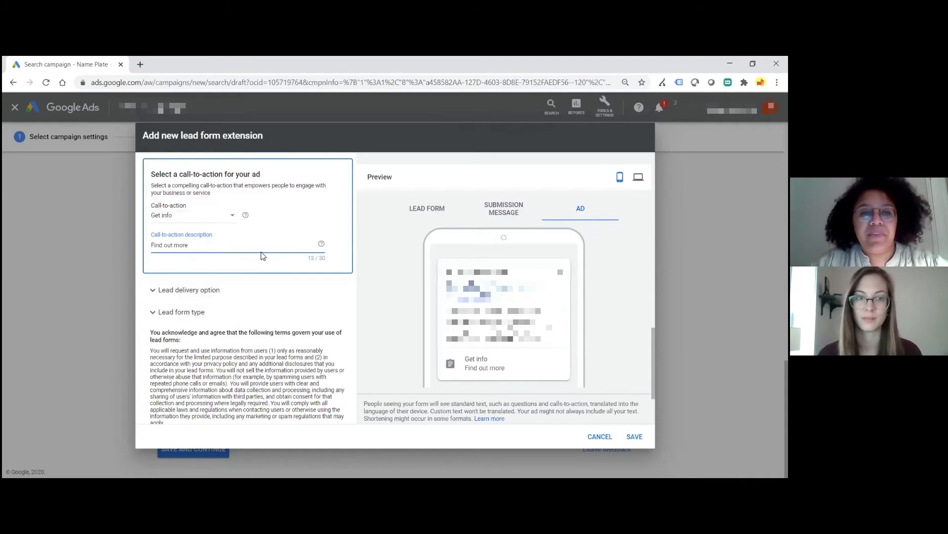
Expand the lead delivery option and examine its download and webhook integration settings, leaving the webhook fields empty
scroll(247, 270, up, 1)
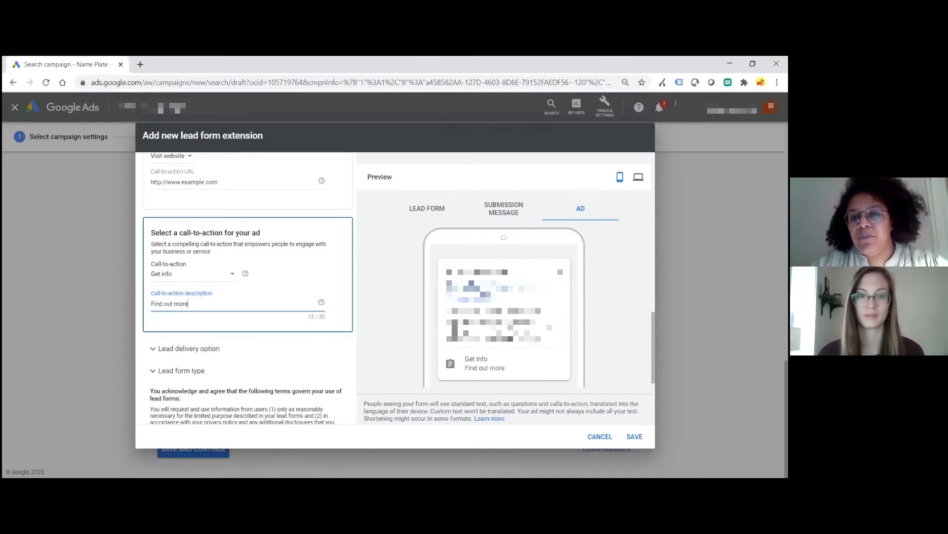
click(152, 351)
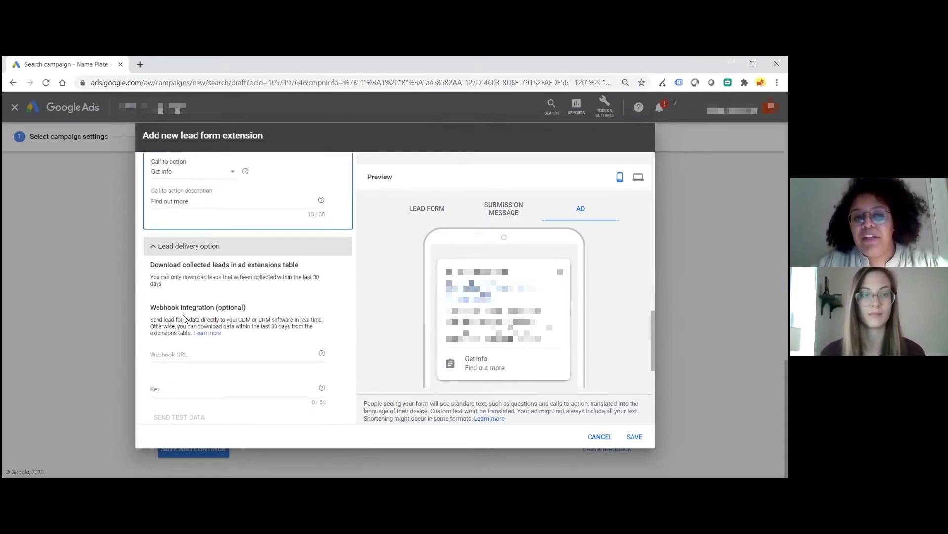
click(177, 356)
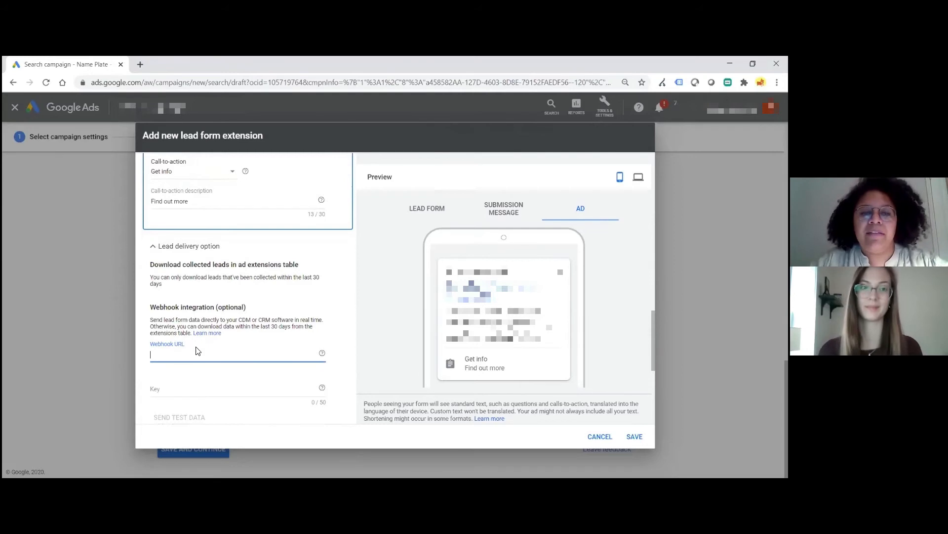
scroll(206, 351, down, 1)
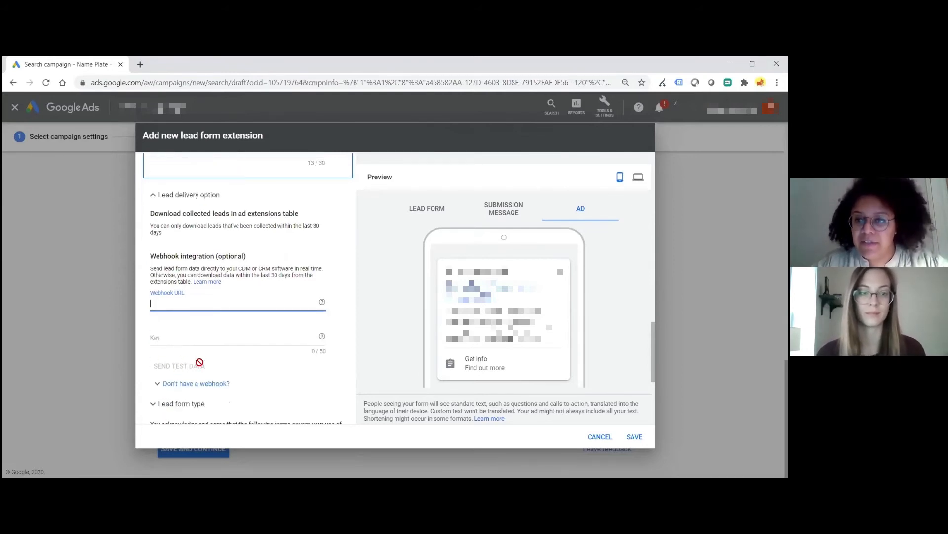
scroll(192, 360, down, 1)
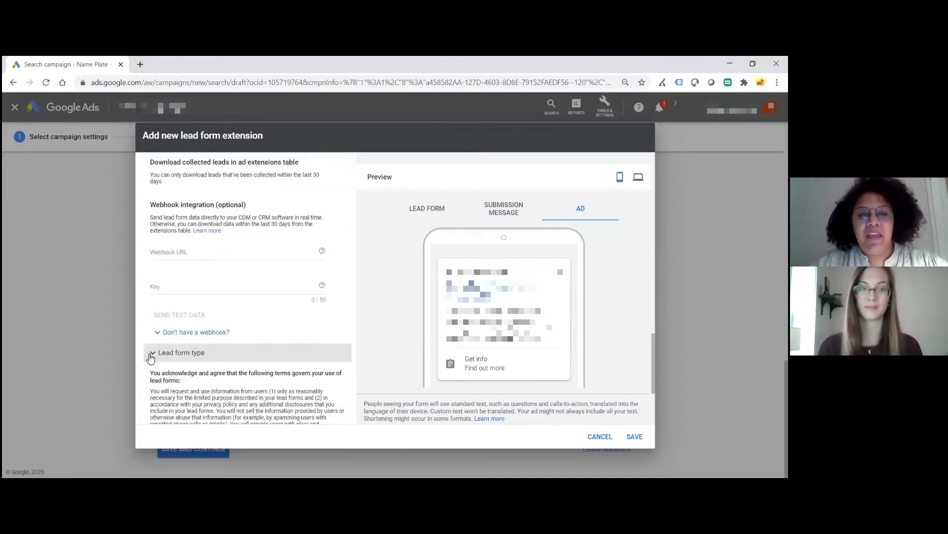
Try More volume as the lead form type, and switch it back to Higher intent (recommended)
click(169, 357)
scroll(169, 361, down, 2)
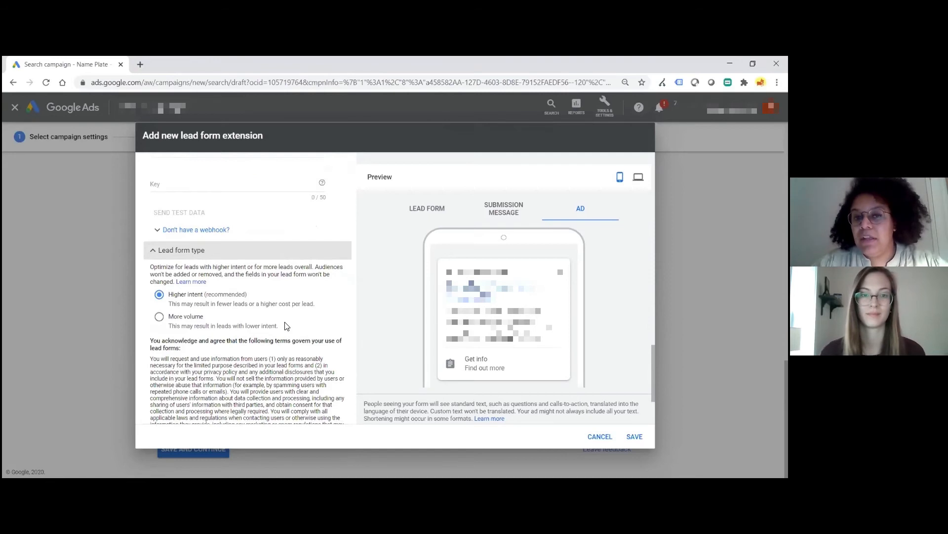
click(159, 316)
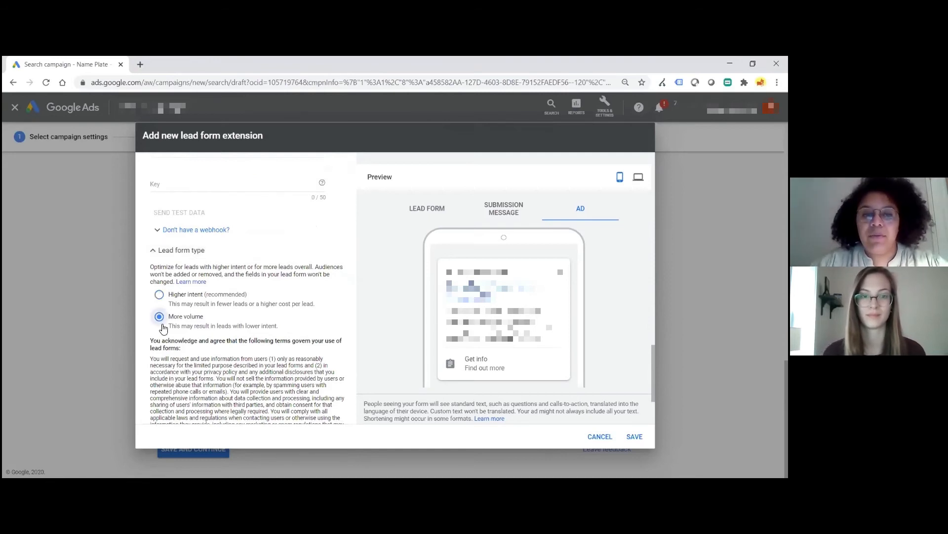
click(159, 295)
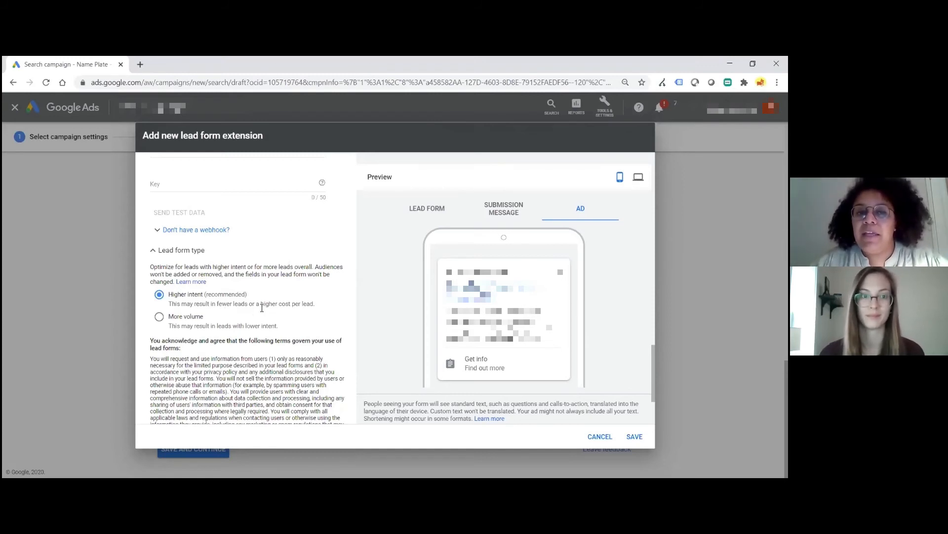
Preview the lead form that opens from the ad's call-to-action, and try to save the extension
scroll(262, 306, down, 2)
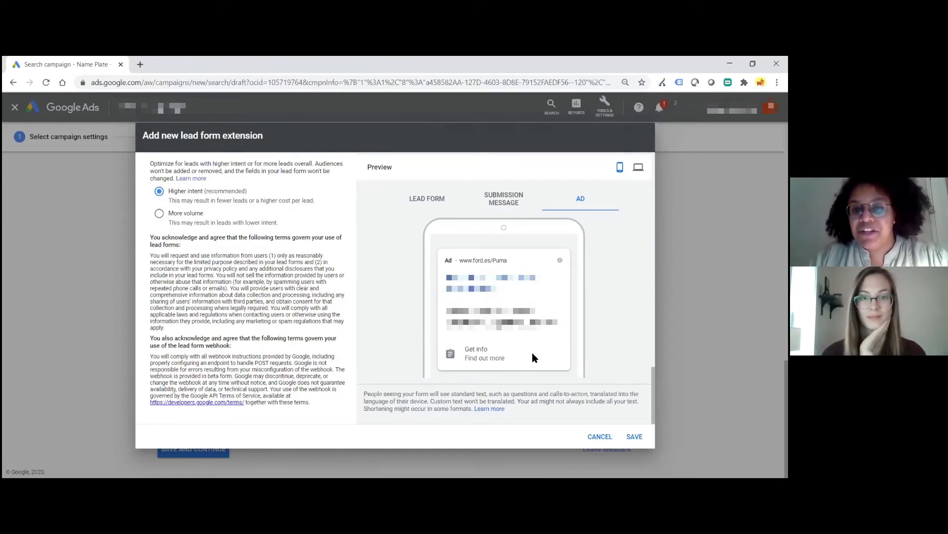
click(439, 363)
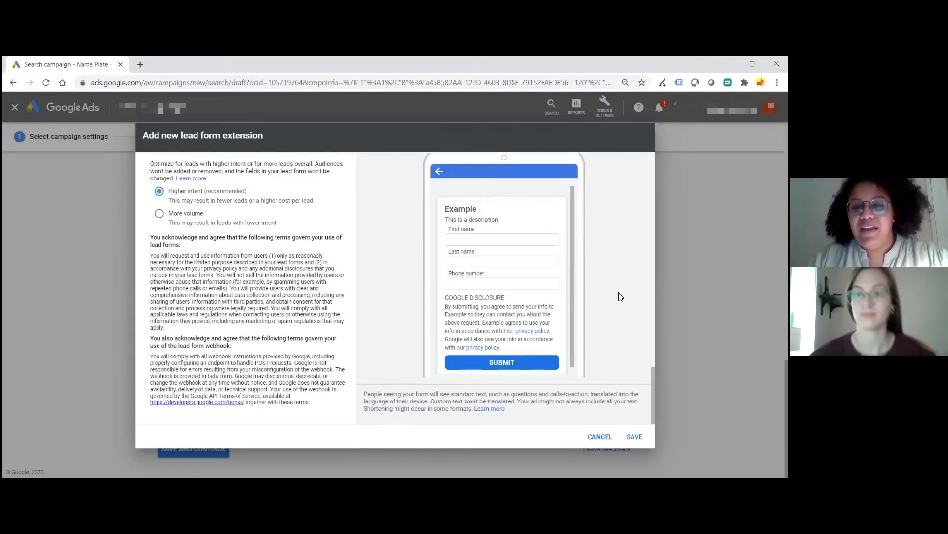
click(635, 433)
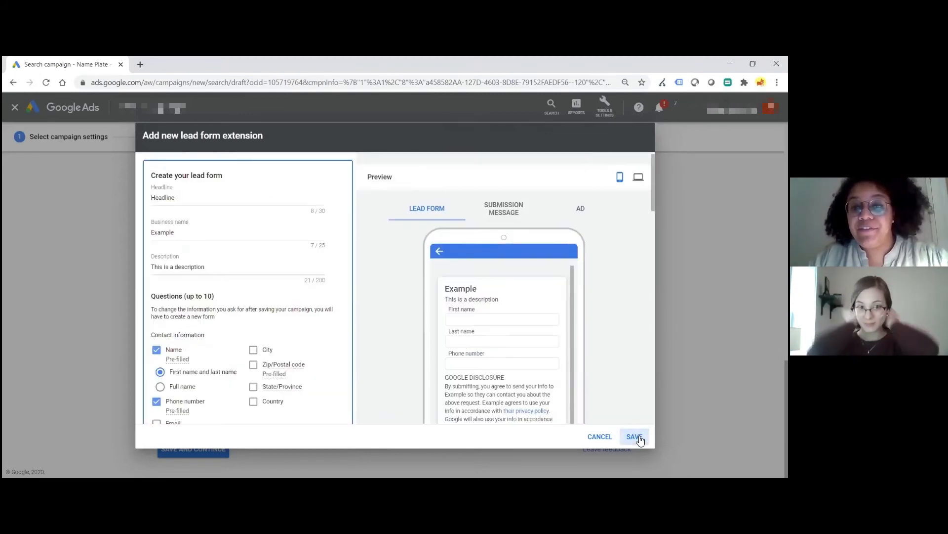
scroll(286, 225, down, 5)
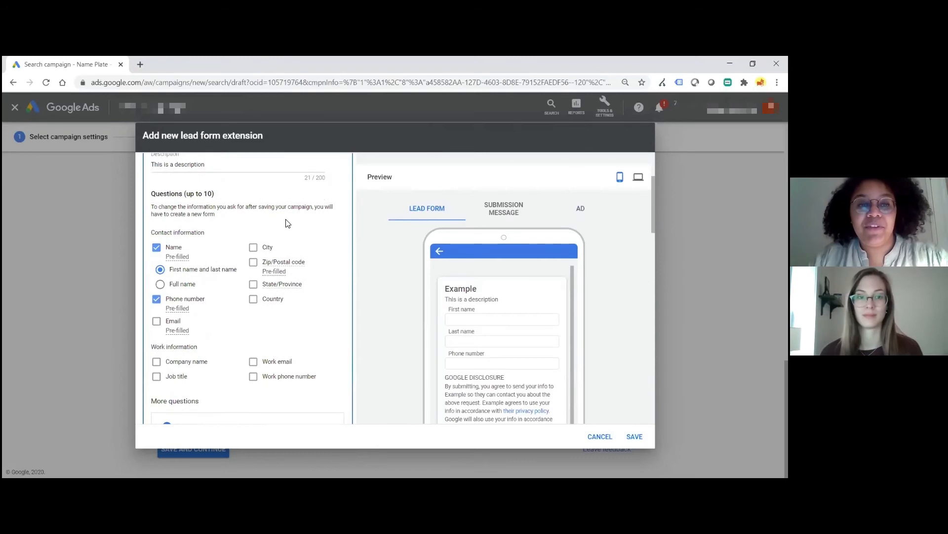
click(196, 311)
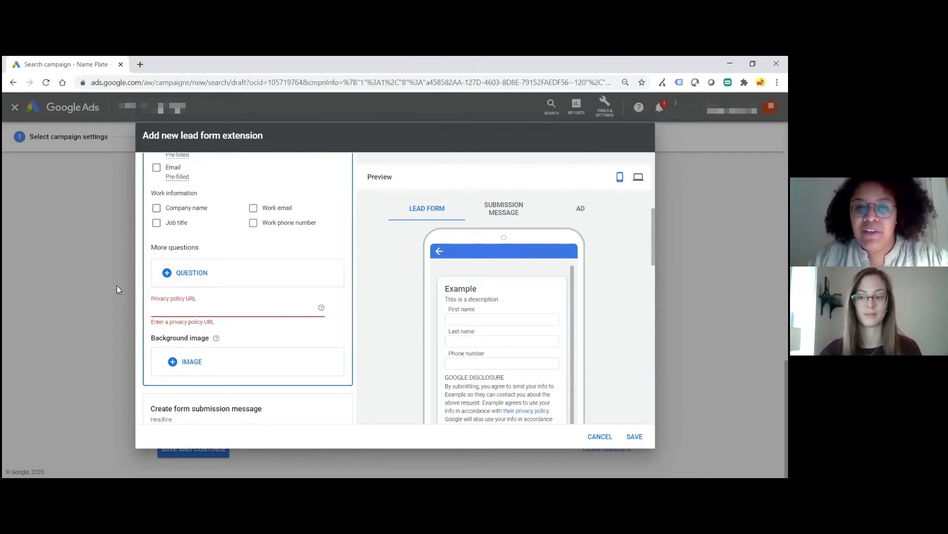
text(ww)
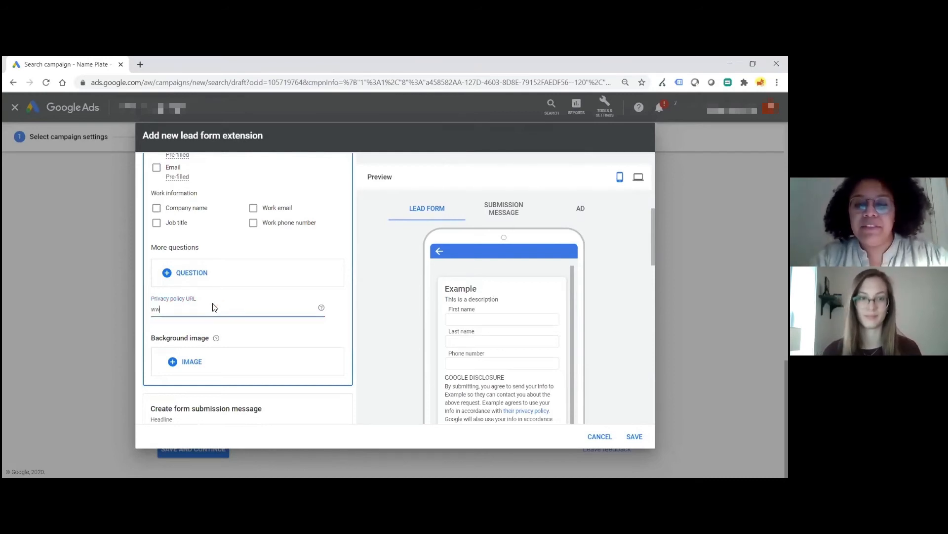
text(w.exa)
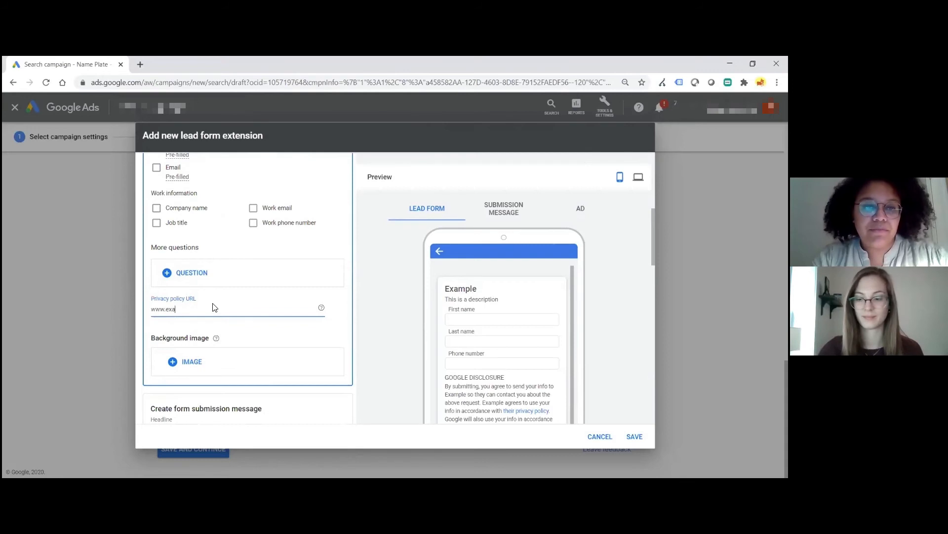
text(mple.com)
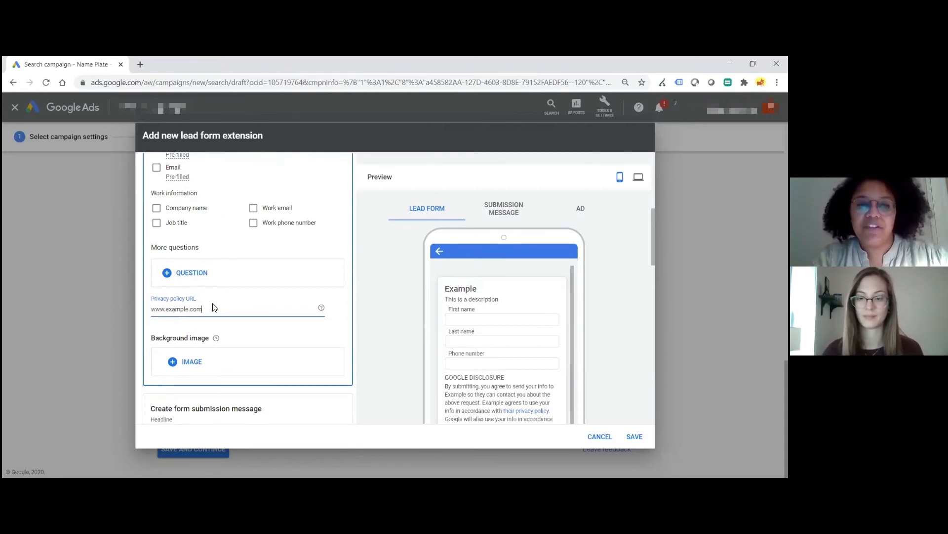
scroll(243, 301, down, 15)
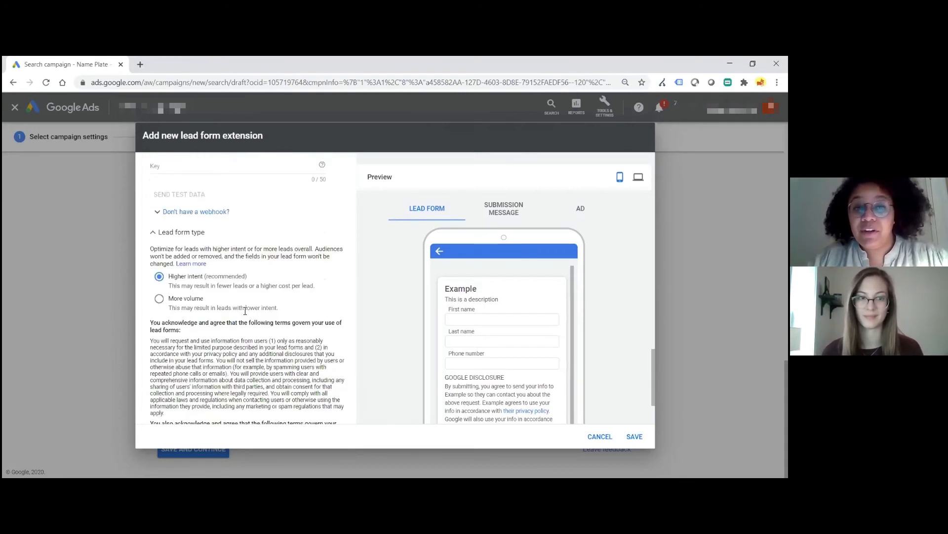
click(635, 437)
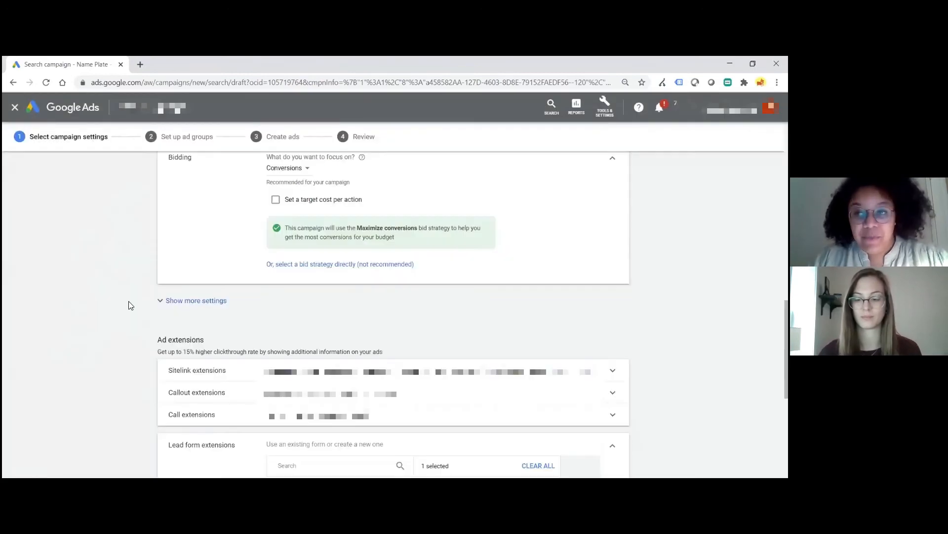
Check which other ad extension types can be added, and save the campaign settings to continue to the ad group setup
scroll(129, 303, down, 5)
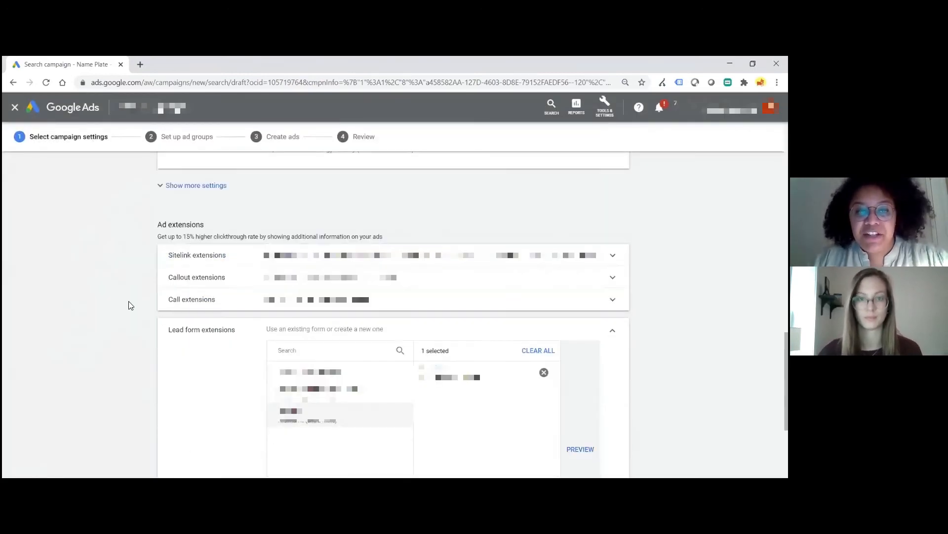
scroll(127, 259, down, 2)
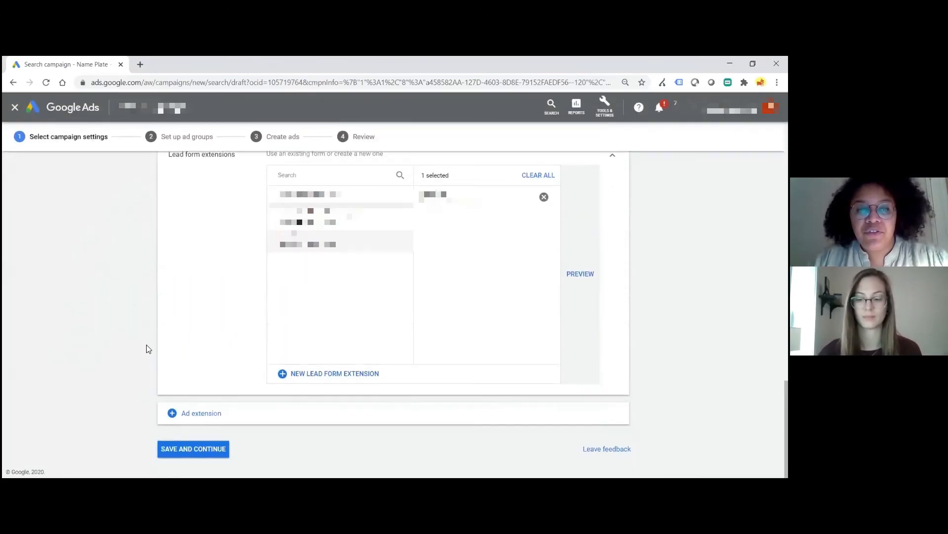
click(195, 413)
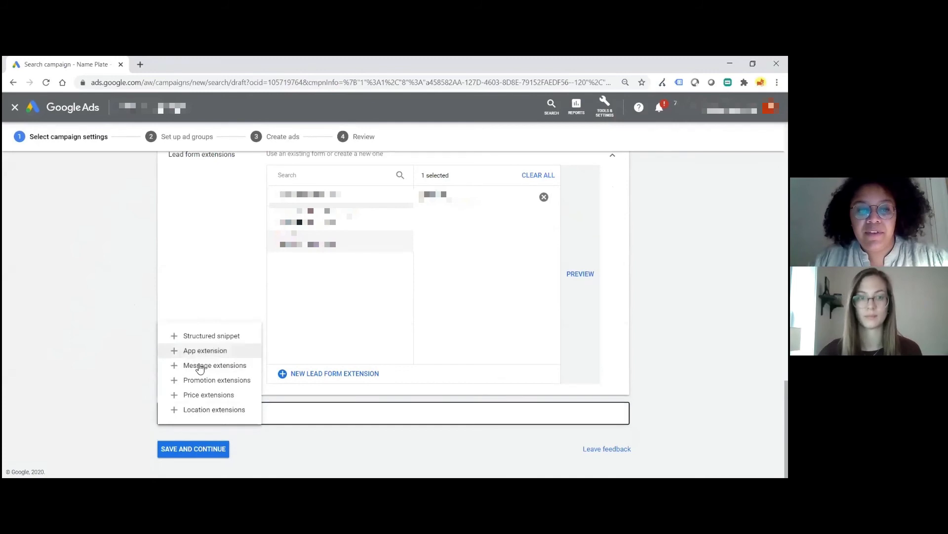
click(141, 327)
click(189, 451)
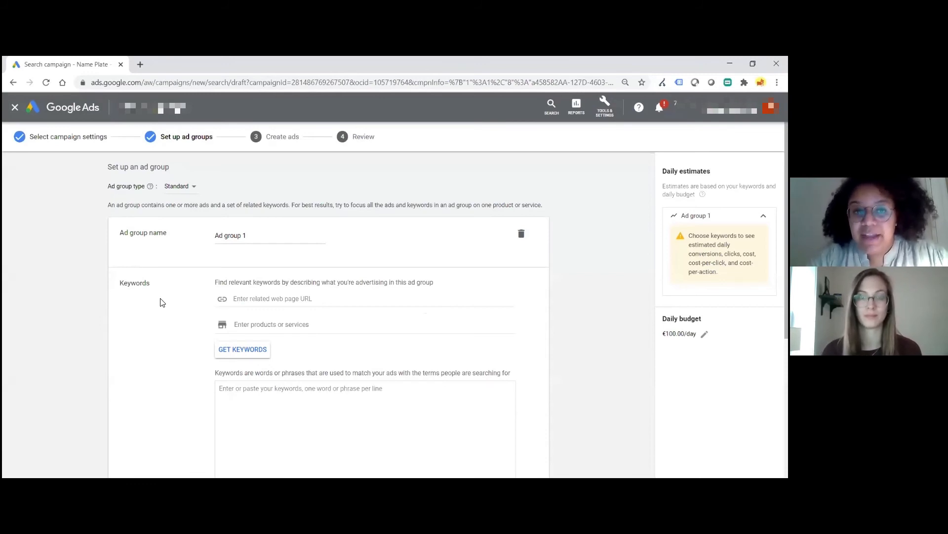
Add [keywords] as an exact match keyword to Ad group 1, and save the ad group to continue to ad creation
click(275, 236)
scroll(142, 252, down, 1)
click(257, 357)
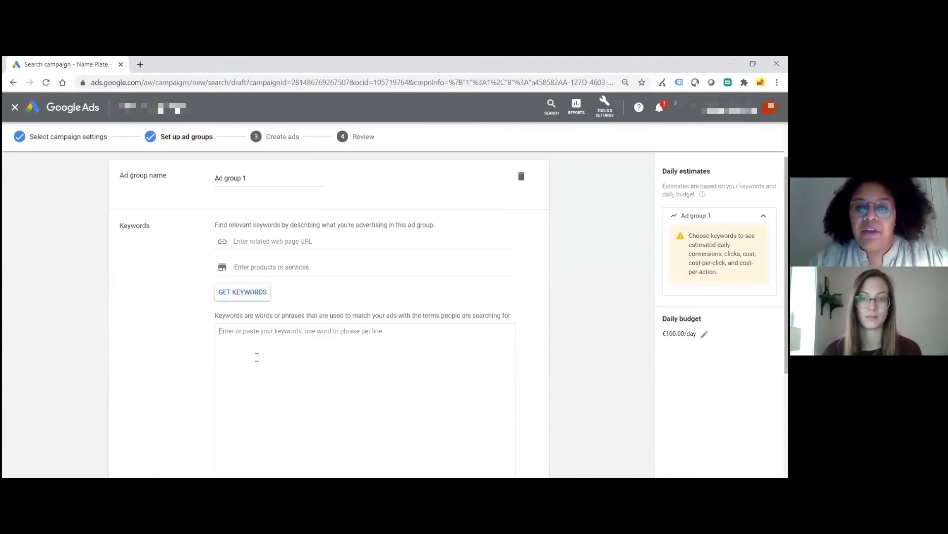
text([keywords)
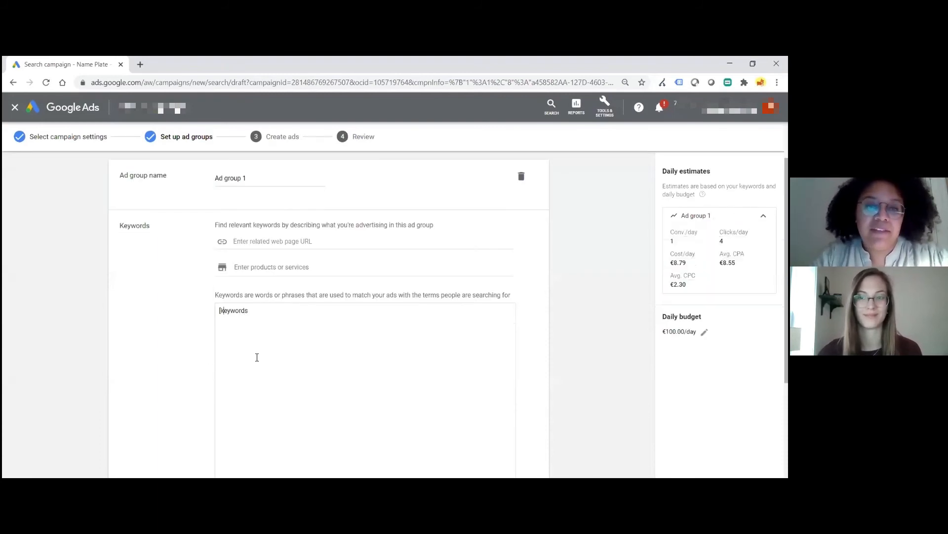
text(])
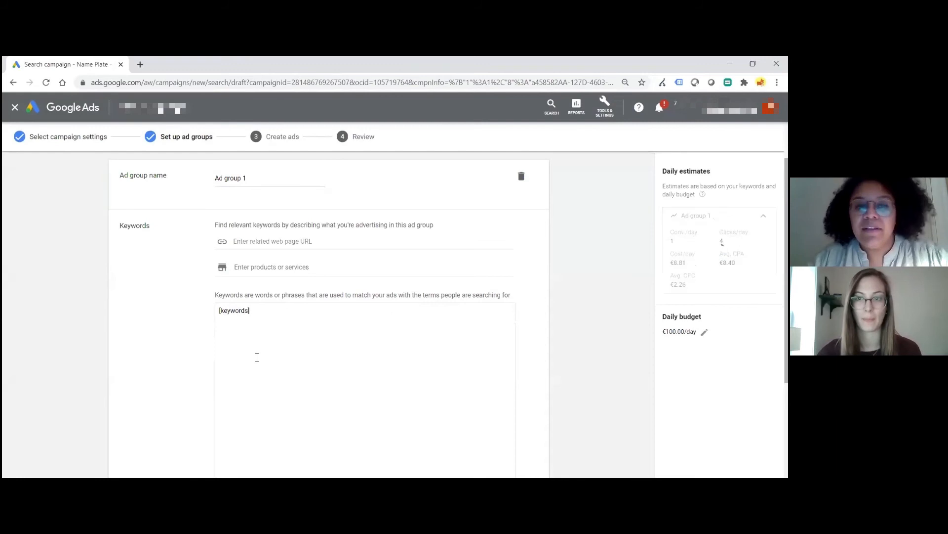
scroll(277, 368, down, 3)
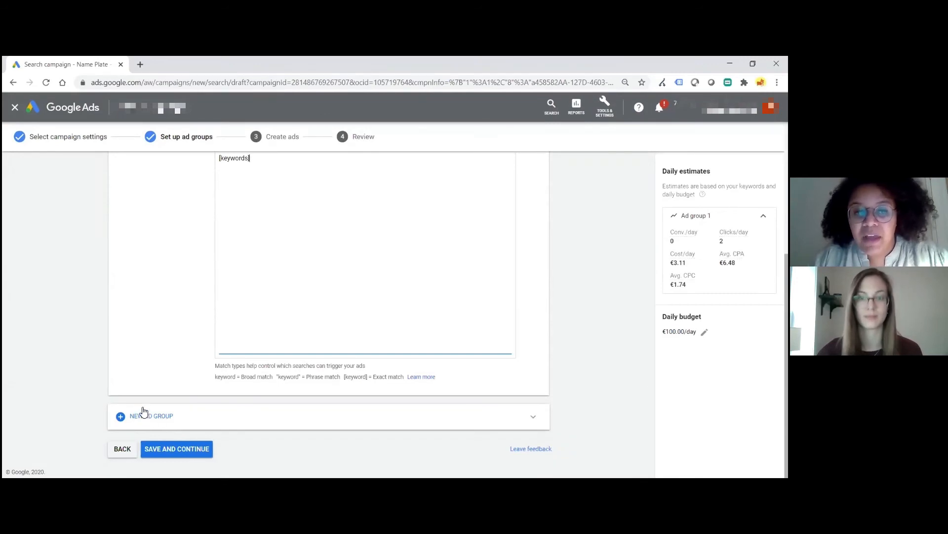
click(162, 449)
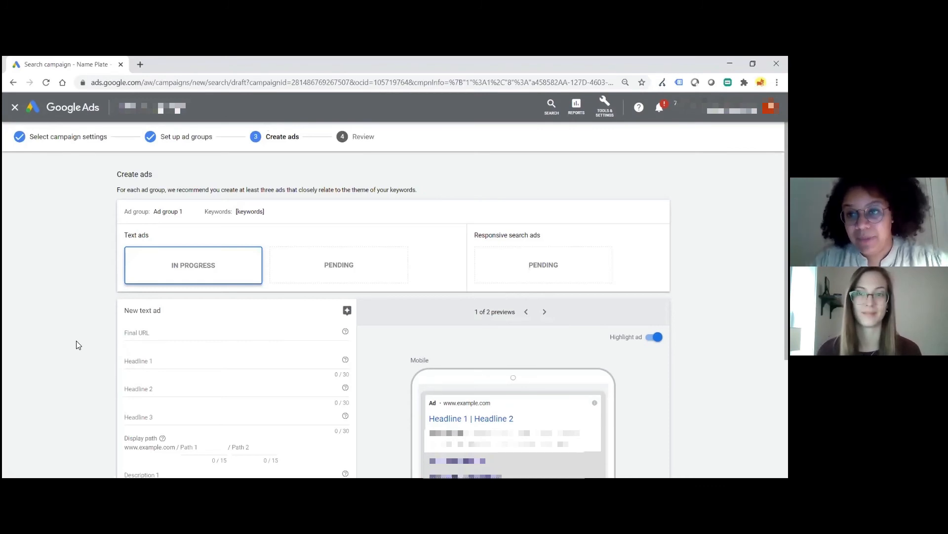
scroll(54, 340, down, 2)
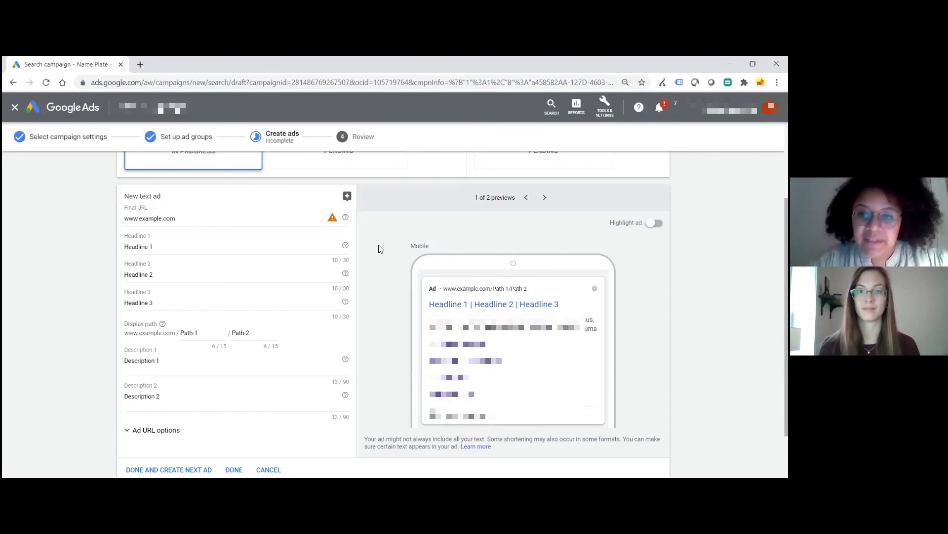
scroll(297, 244, down, 2)
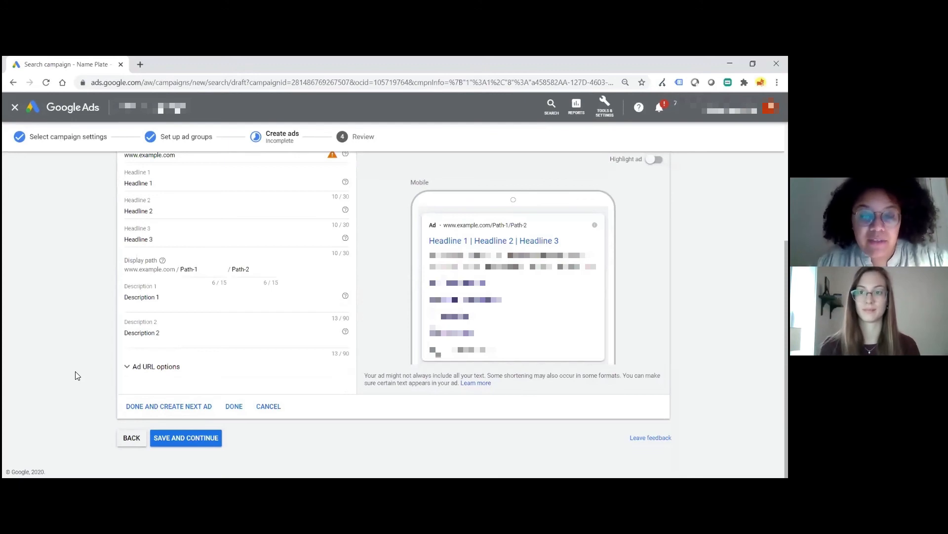
click(191, 439)
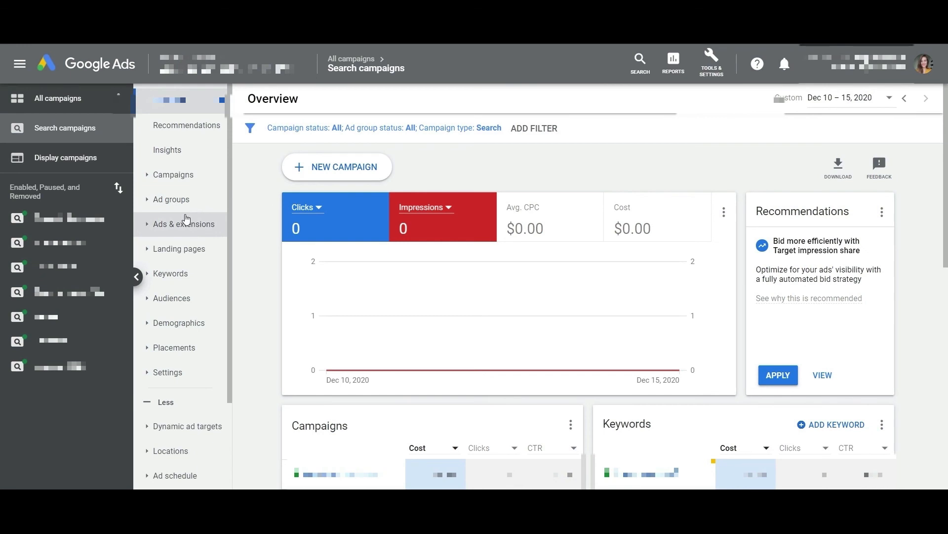
Start a new lead form extension from the Search campaigns' extensions, and add it to the Branded - Guatemala campaign
click(184, 223)
click(182, 249)
click(183, 297)
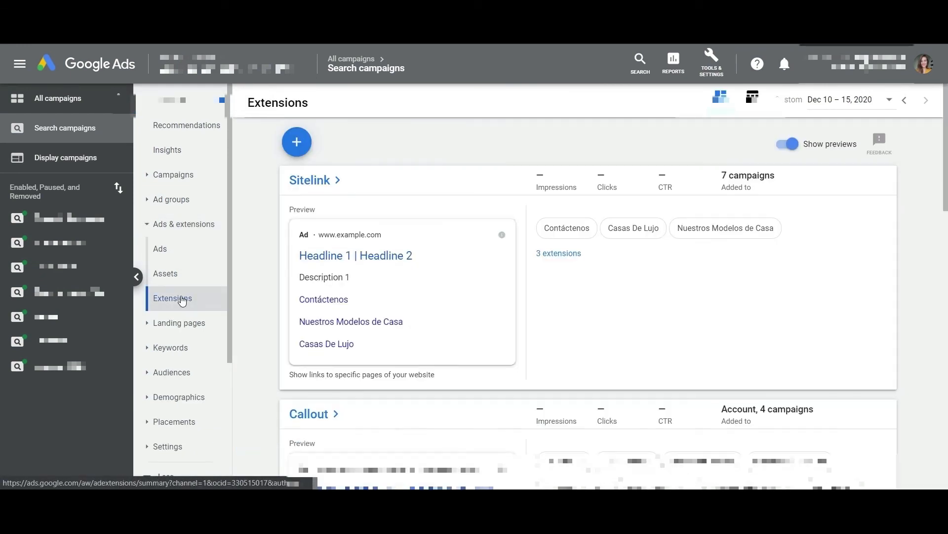
click(295, 143)
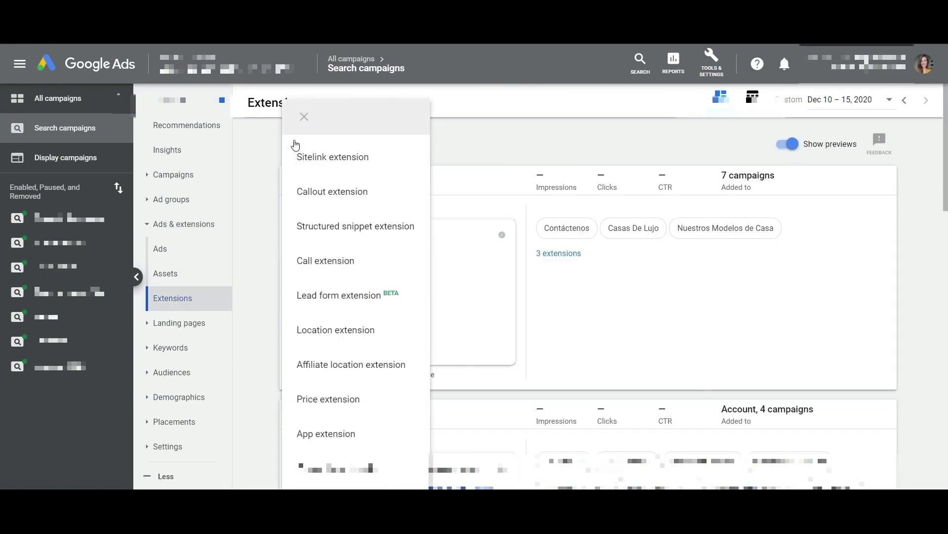
click(313, 294)
click(328, 231)
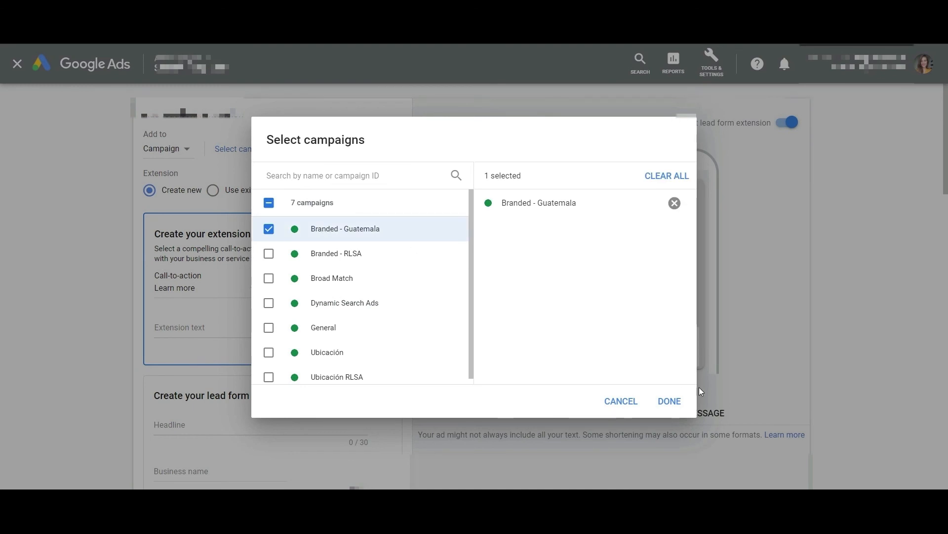
click(669, 400)
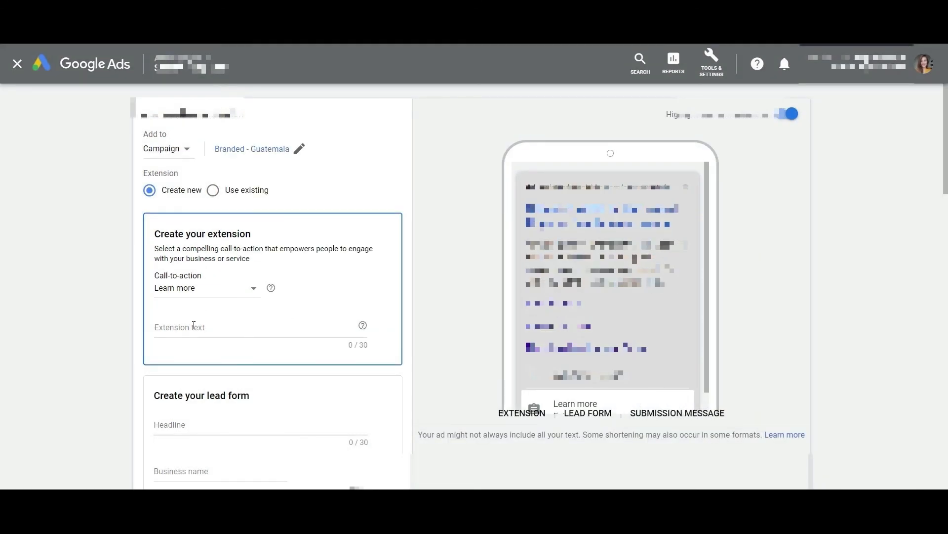